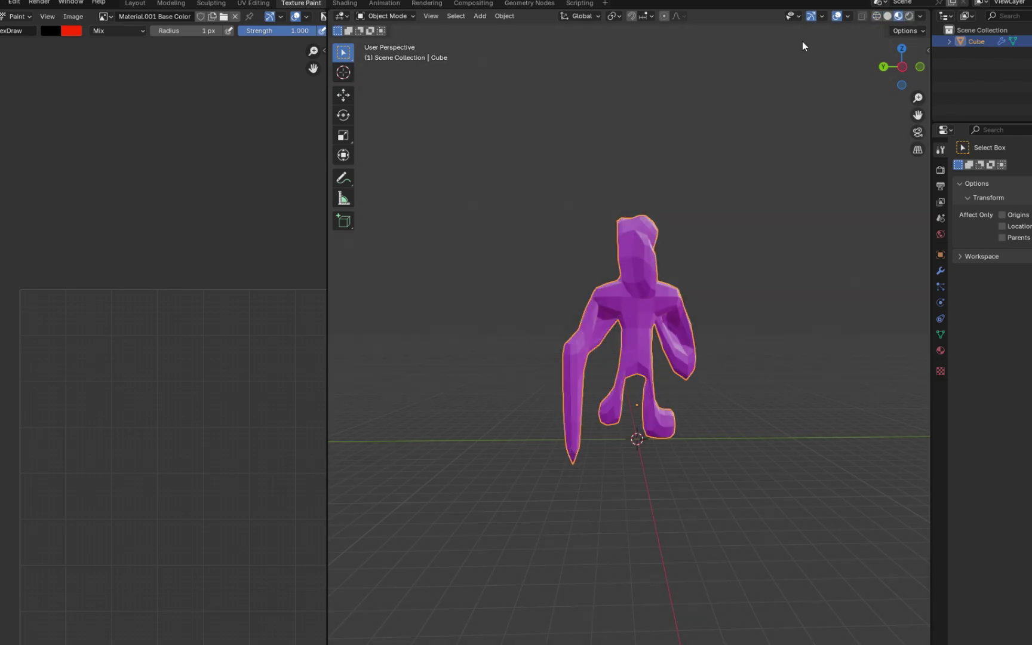
# - Switch the creature mesh to Edit Mode and clear its face selection
pyautogui.click(387, 17)
pyautogui.click(393, 44)
pyautogui.scroll(2, 628, 335)
pyautogui.scroll(-4, 149, 347)
pyautogui.scroll(3, 171, 378)
pyautogui.moveTo(170, 378); pyautogui.dragTo(171, 330, button='middle')
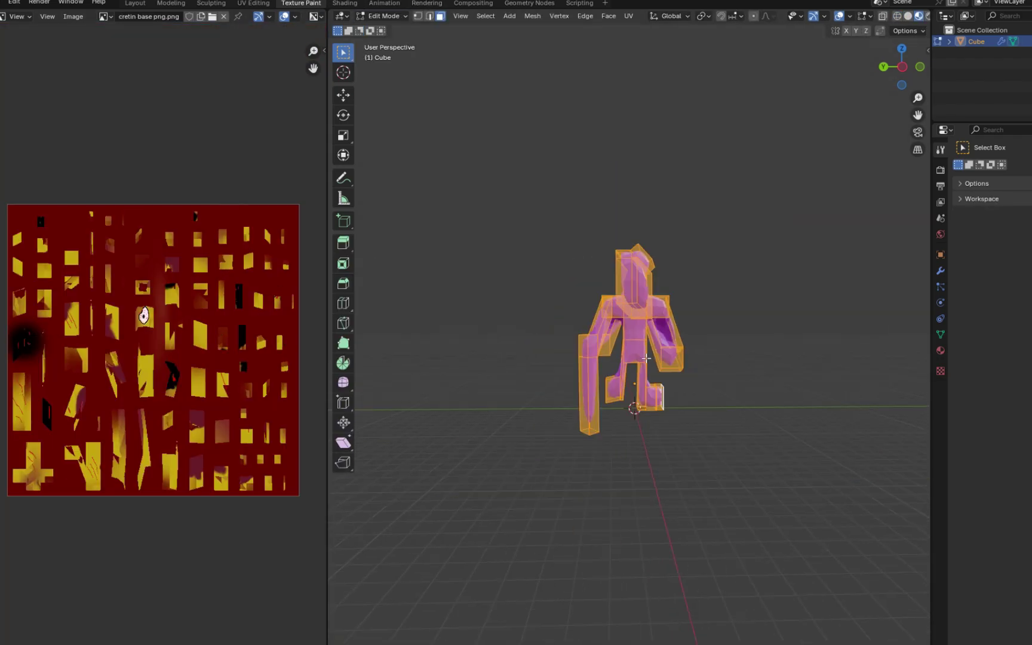
pyautogui.hotkey('alt', 'a')
pyautogui.moveTo(647, 358); pyautogui.dragTo(655, 388, button='middle')
pyautogui.scroll(2, 655, 388)
# - Replace the creature's material with a new one whose Base Color uses the image texture cretin base png.png
pyautogui.click(940, 351)
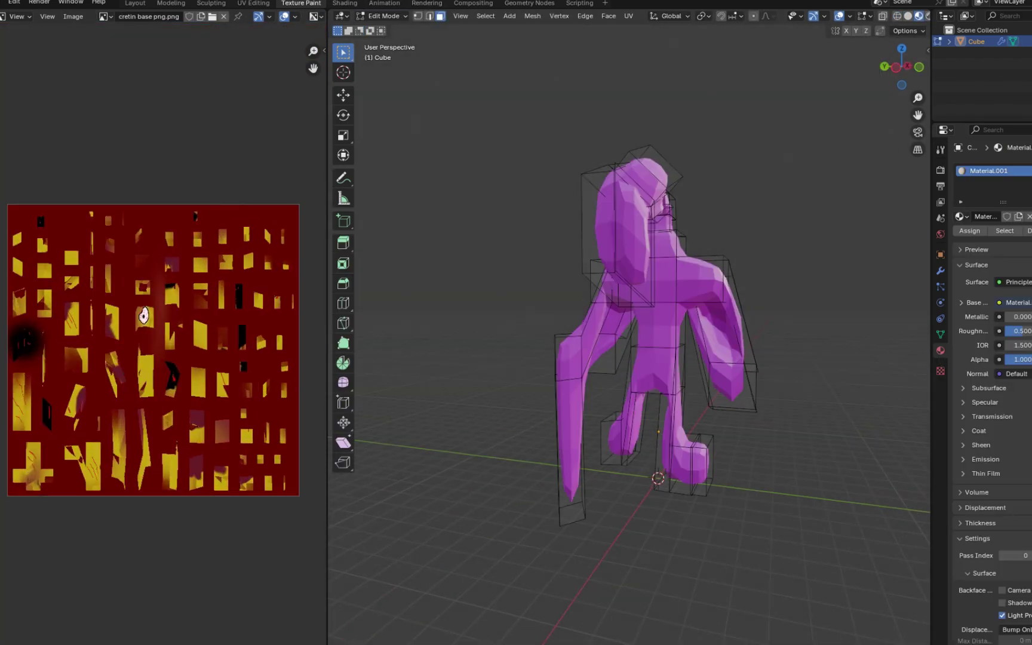
pyautogui.click(1028, 217)
pyautogui.click(980, 217)
pyautogui.click(1002, 303)
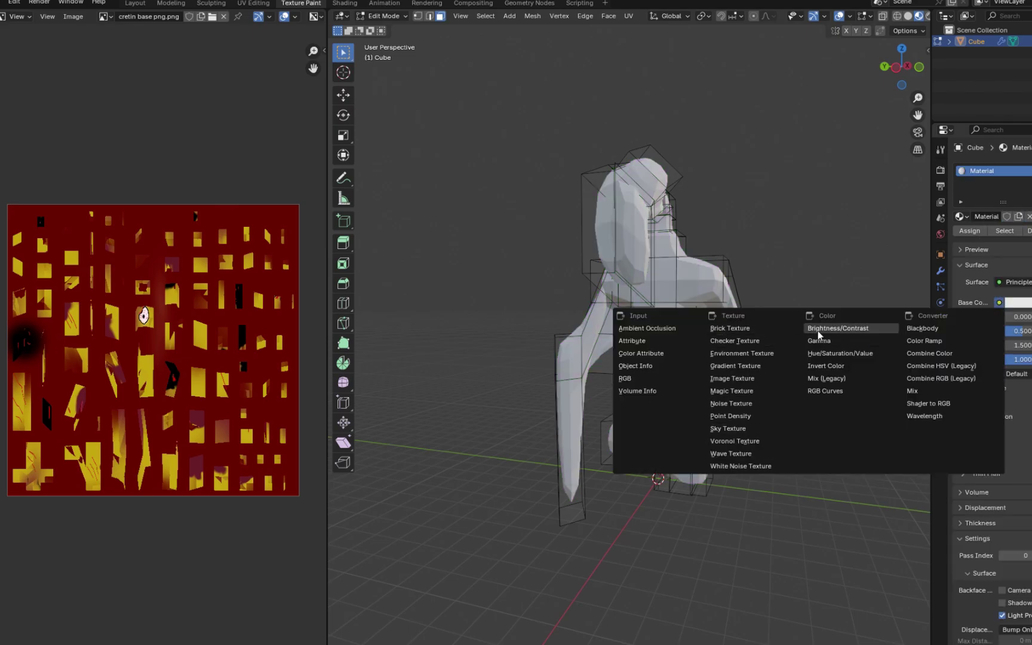
pyautogui.click(753, 378)
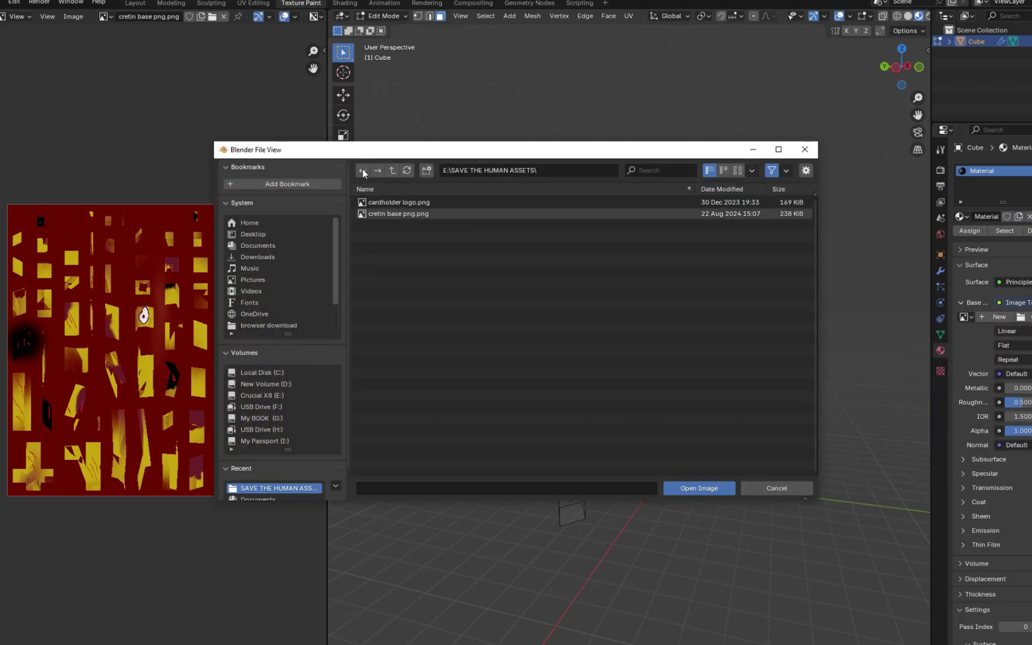
pyautogui.doubleClick(406, 214)
# - Select the whole creature mesh and switch to Texture Paint mode
pyautogui.scroll(1, 245, 255)
pyautogui.scroll(-2, 626, 53)
pyautogui.moveTo(675, 161)
pyautogui.mouseDown(button='middle')
pyautogui.moveTo(574, 251)
pyautogui.moveTo(663, 181)
pyautogui.mouseUp(button='middle')
pyautogui.scroll(2, 663, 181)
pyautogui.press('a')
pyautogui.click(384, 16)
pyautogui.click(388, 102)
pyautogui.moveTo(410, 117); pyautogui.dragTo(437, 110, button='middle')
pyautogui.scroll(1, 437, 110)
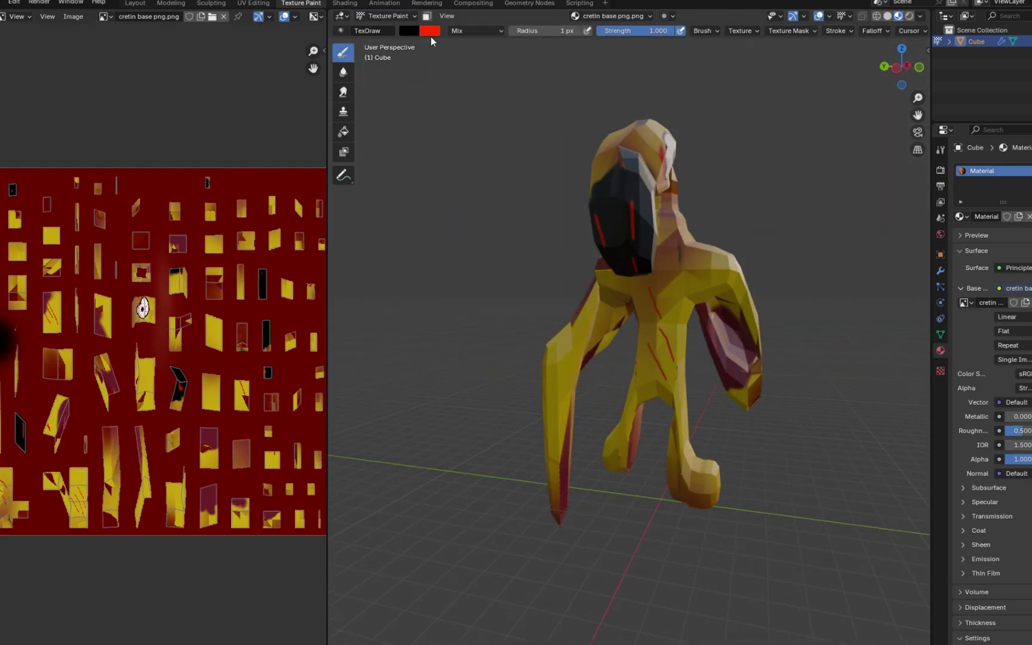
# - Look through the material's Surface, Thickness and Settings properties
pyautogui.click(959, 251)
pyautogui.click(970, 250)
pyautogui.click(970, 251)
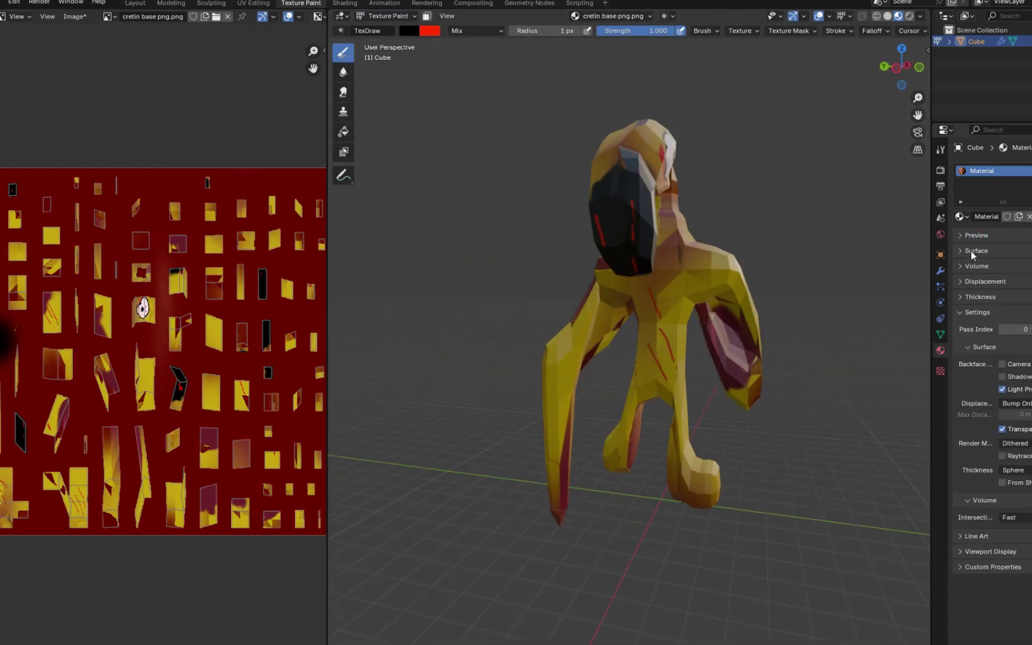
pyautogui.scroll(2, 657, 152)
pyautogui.scroll(5, 2, 410)
pyautogui.scroll(-1, 633, 341)
pyautogui.click(983, 297)
pyautogui.click(1013, 353)
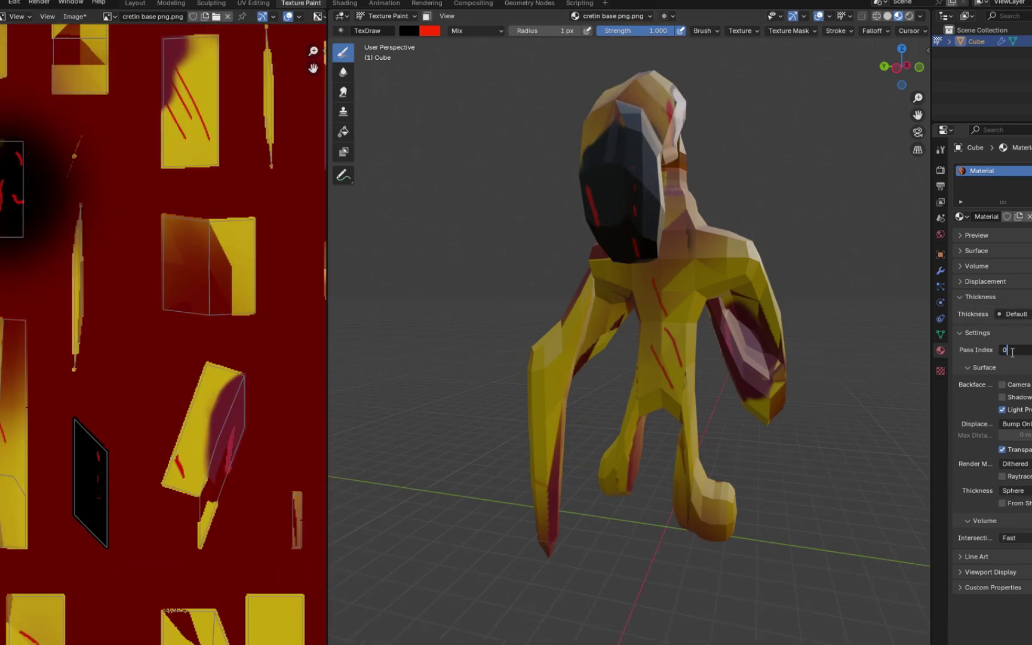
pyautogui.click(1013, 314)
pyautogui.click(967, 333)
pyautogui.click(967, 346)
pyautogui.click(958, 254)
pyautogui.click(958, 256)
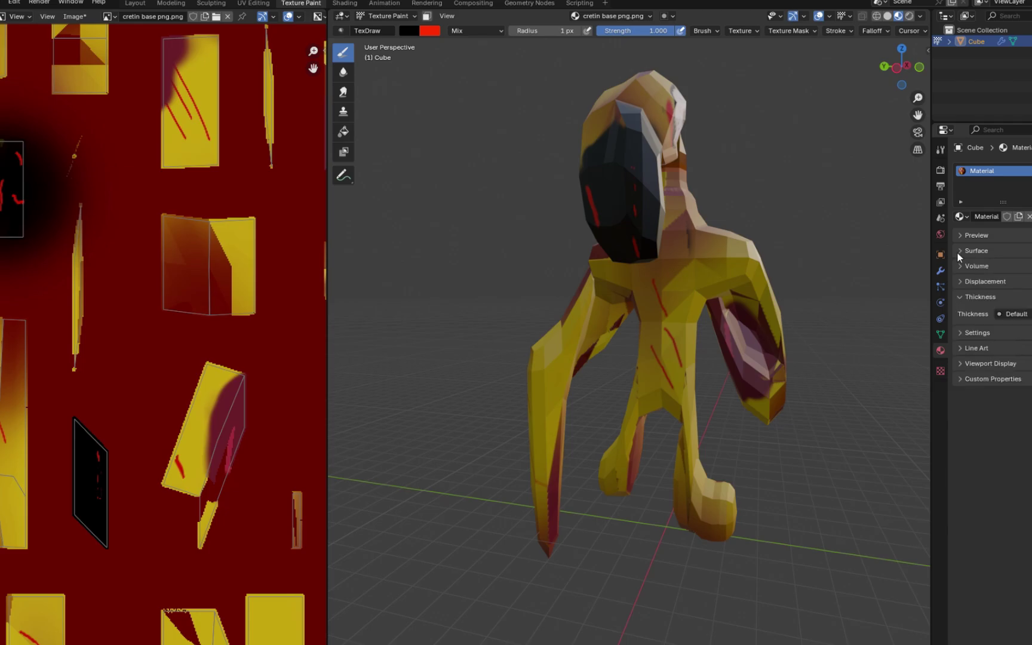
pyautogui.scroll(-1, 594, 376)
# - Paint over the red marks on the creature's beak in black with a 16 px Draw brush
pyautogui.click(343, 152)
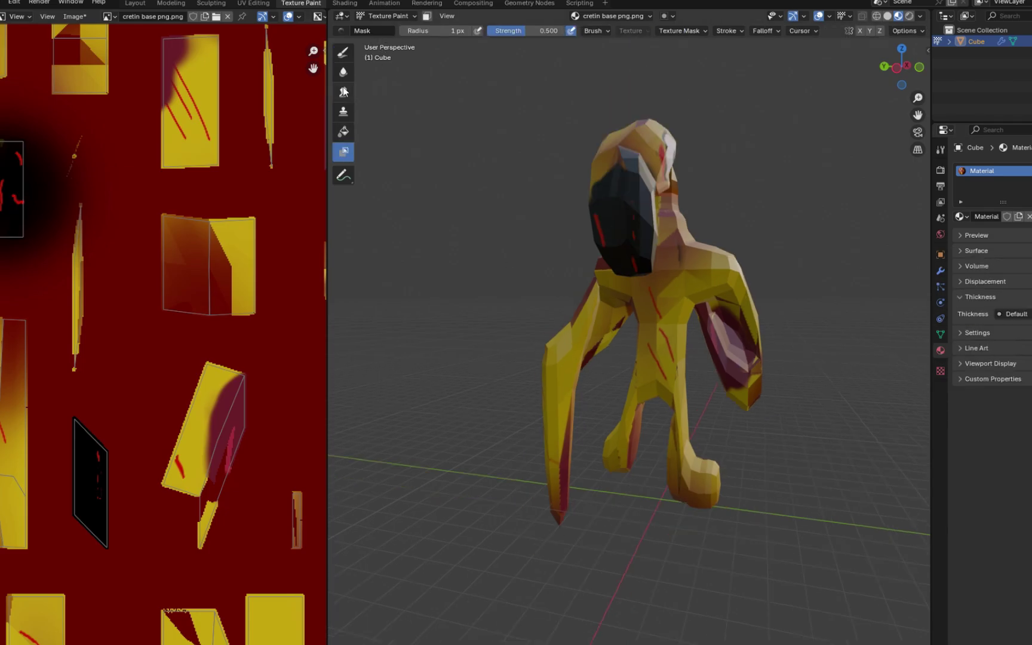
pyautogui.click(343, 53)
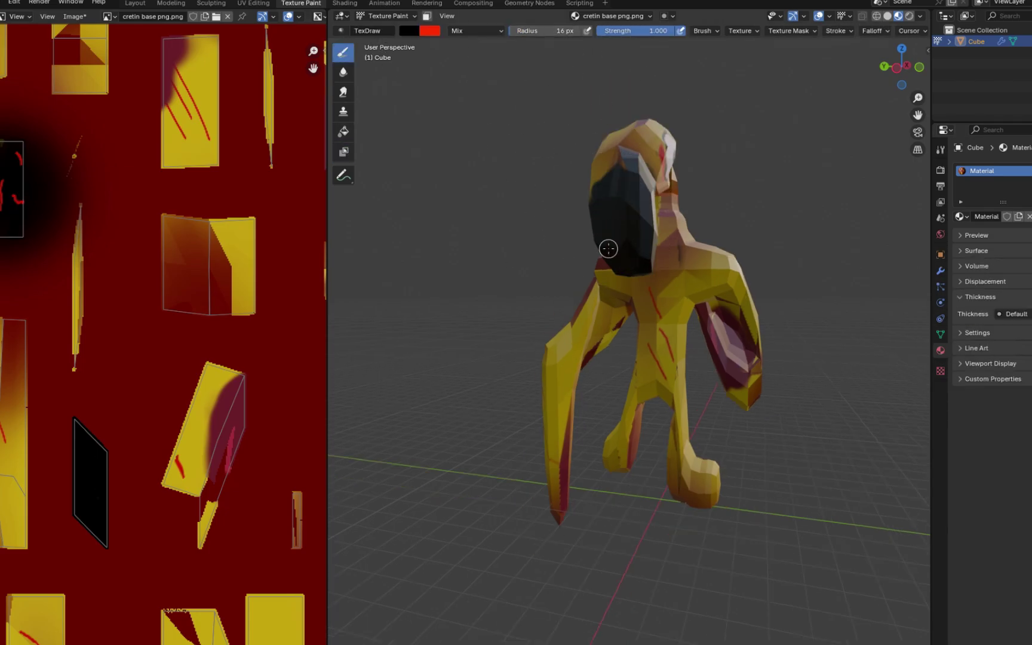
pyautogui.moveTo(608, 248); pyautogui.dragTo(563, 227, button='middle')
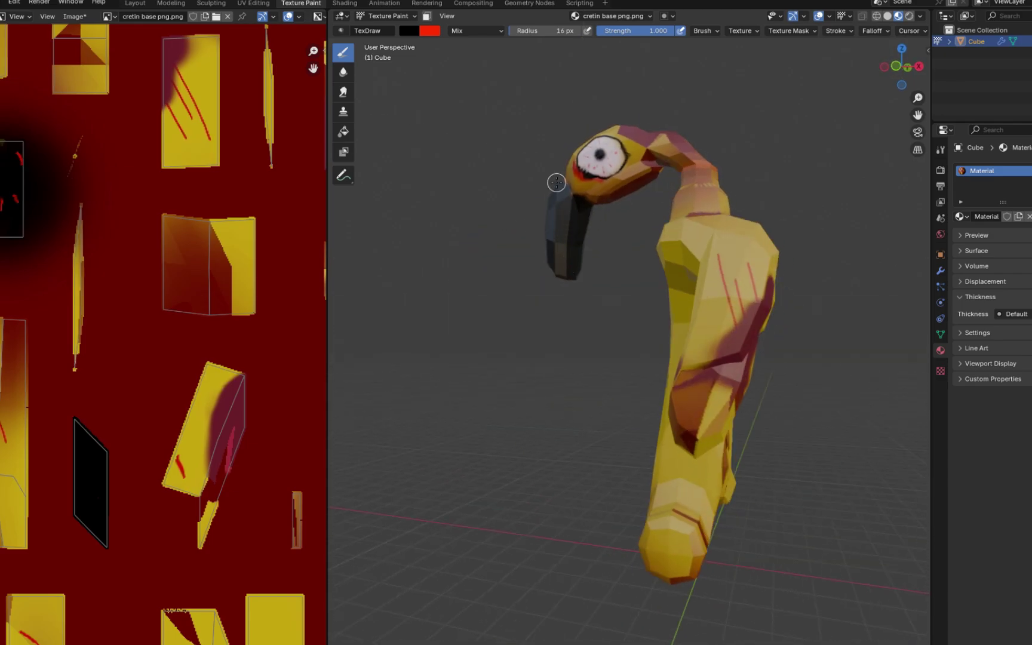
pyautogui.moveTo(556, 182); pyautogui.dragTo(707, 236, button='middle')
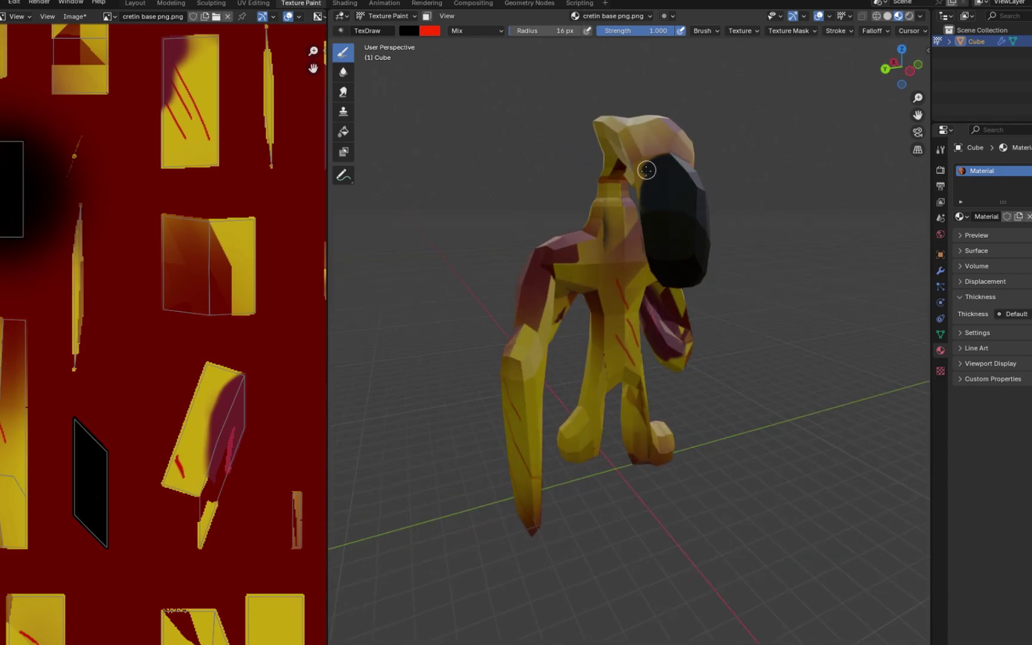
pyautogui.moveTo(646, 170); pyautogui.dragTo(369, 253, button='middle')
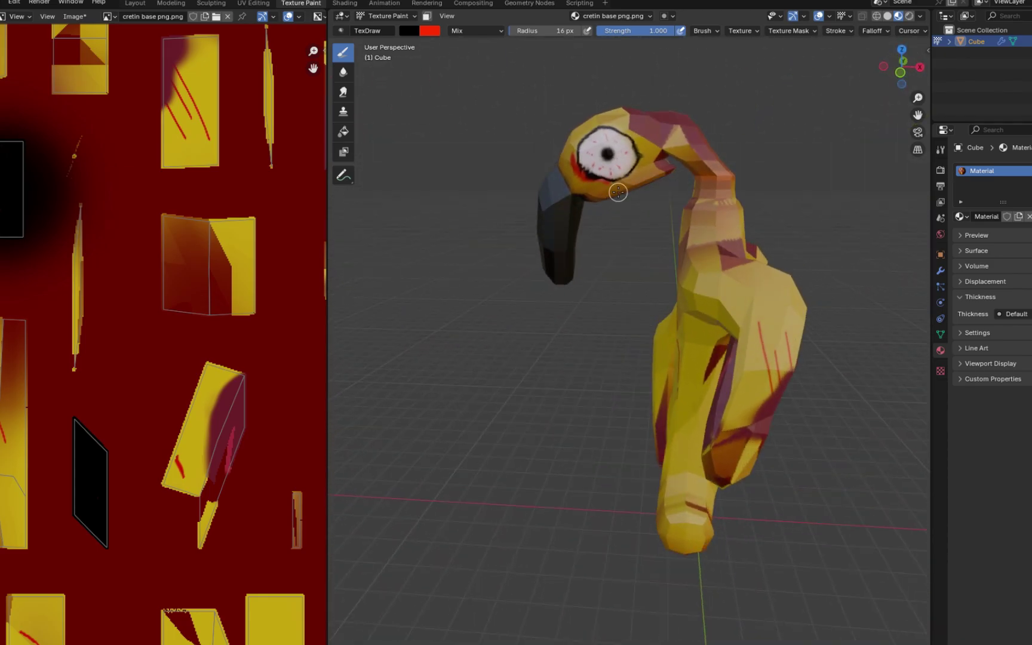
pyautogui.moveTo(619, 192); pyautogui.dragTo(638, 241, button='middle')
pyautogui.scroll(3, 617, 224)
pyautogui.scroll(-2, 712, 93)
pyautogui.scroll(-5, 638, 242)
pyautogui.scroll(-6, 126, 205)
# - Return the creature to Object Mode and align the 3D view to Left Orthographic
pyautogui.click(385, 16)
pyautogui.click(385, 30)
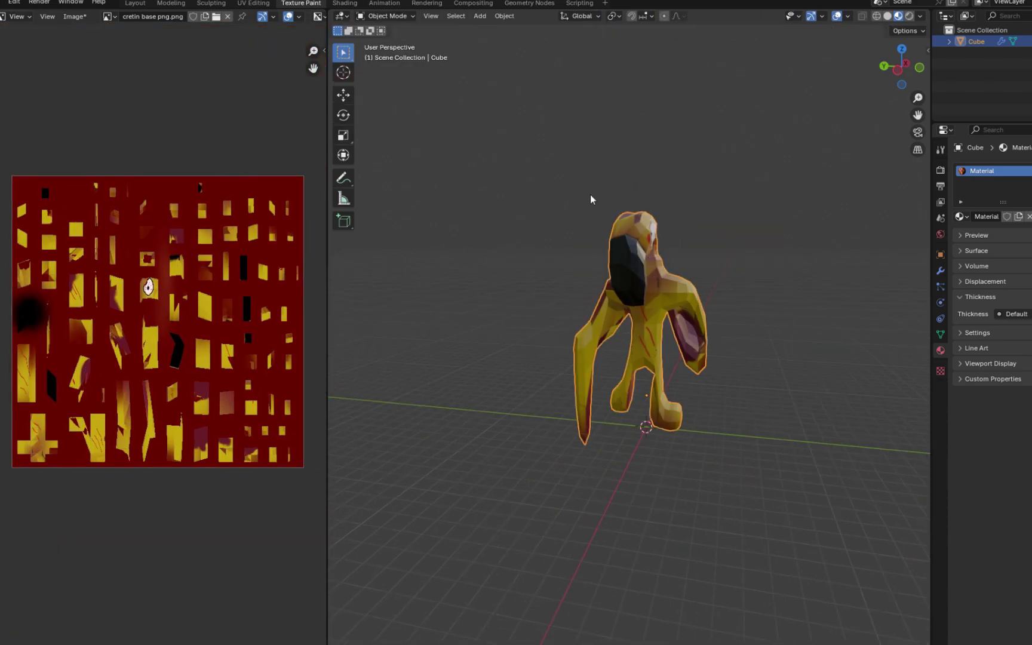
pyautogui.click(900, 70)
pyautogui.scroll(2, 670, 407)
pyautogui.click(921, 68)
pyautogui.click(920, 68)
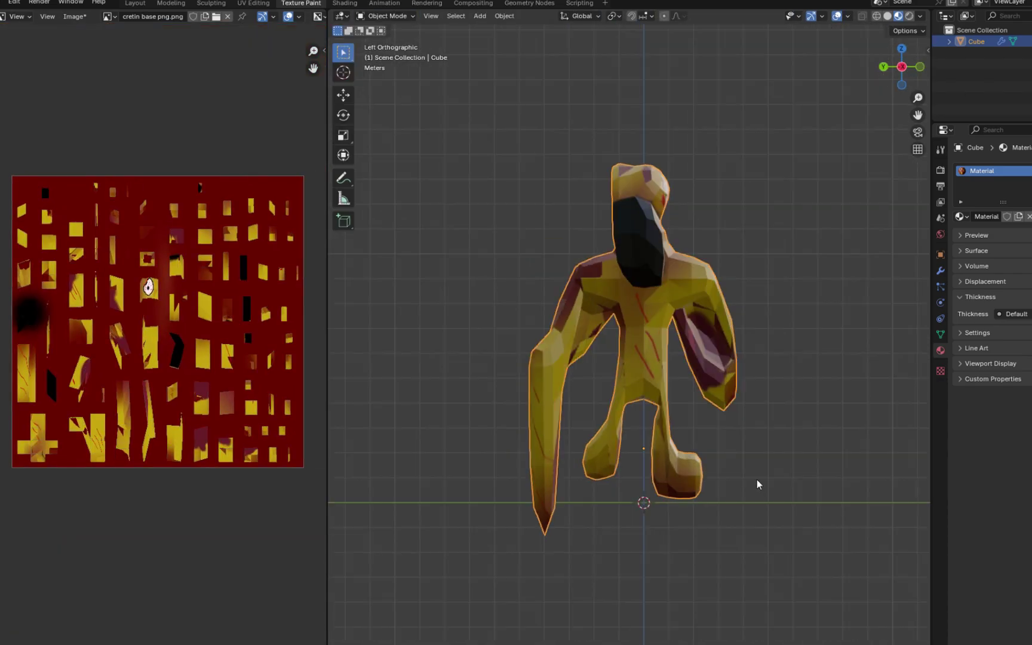
pyautogui.click(644, 499)
pyautogui.click(380, 16)
pyautogui.click(654, 351)
# - Widen the image editor area and split it into an upper and a lower editor
pyautogui.moveTo(328, 119); pyautogui.dragTo(350, 119)
pyautogui.moveTo(347, 12); pyautogui.dragTo(219, 94)
pyautogui.moveTo(350, 78); pyautogui.dragTo(687, 66)
pyautogui.moveTo(684, 12); pyautogui.dragTo(472, 291)
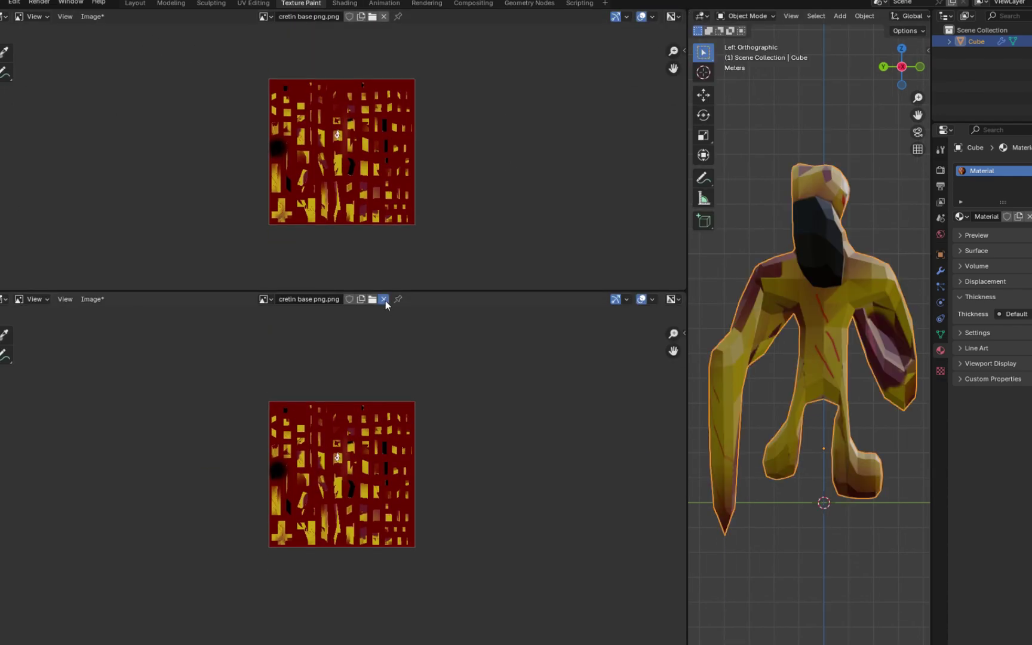
# - Unlink the texture image from the lower image editor and split that editor into two side-by-side areas
pyautogui.click(385, 302)
pyautogui.click(684, 333)
pyautogui.moveTo(173, 307); pyautogui.dragTo(173, 295)
pyautogui.moveTo(2, 295); pyautogui.dragTo(102, 310)
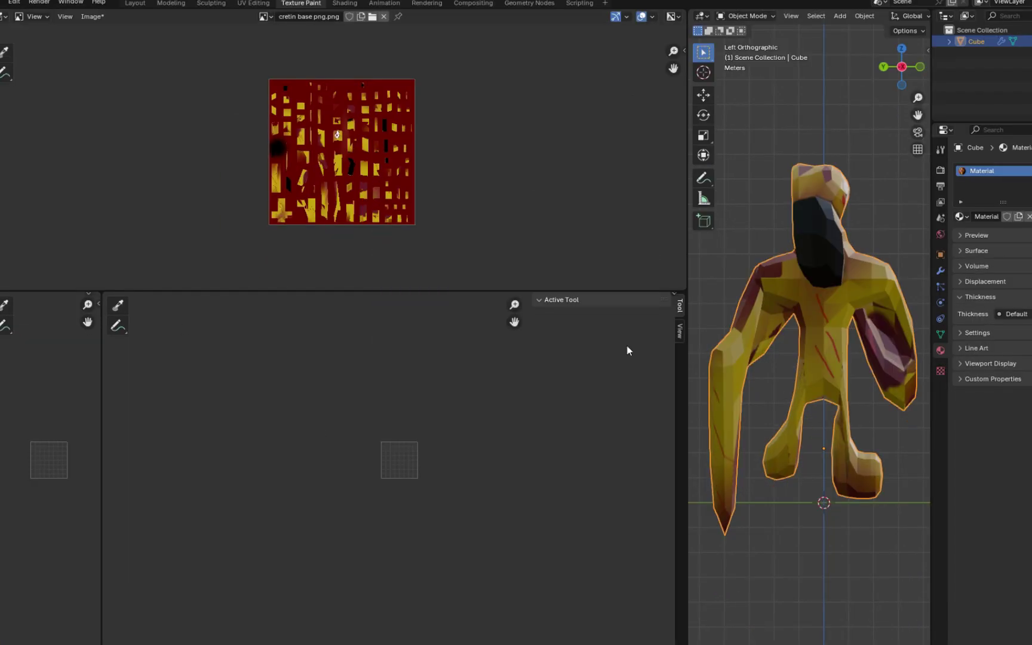
pyautogui.moveTo(664, 300); pyautogui.dragTo(664, 395)
# - Enlarge the 3D viewport and try to rearrange the image editor areas by splitting and resizing them
pyautogui.moveTo(687, 111); pyautogui.dragTo(254, 203)
pyautogui.moveTo(2, 254); pyautogui.dragTo(125, 258)
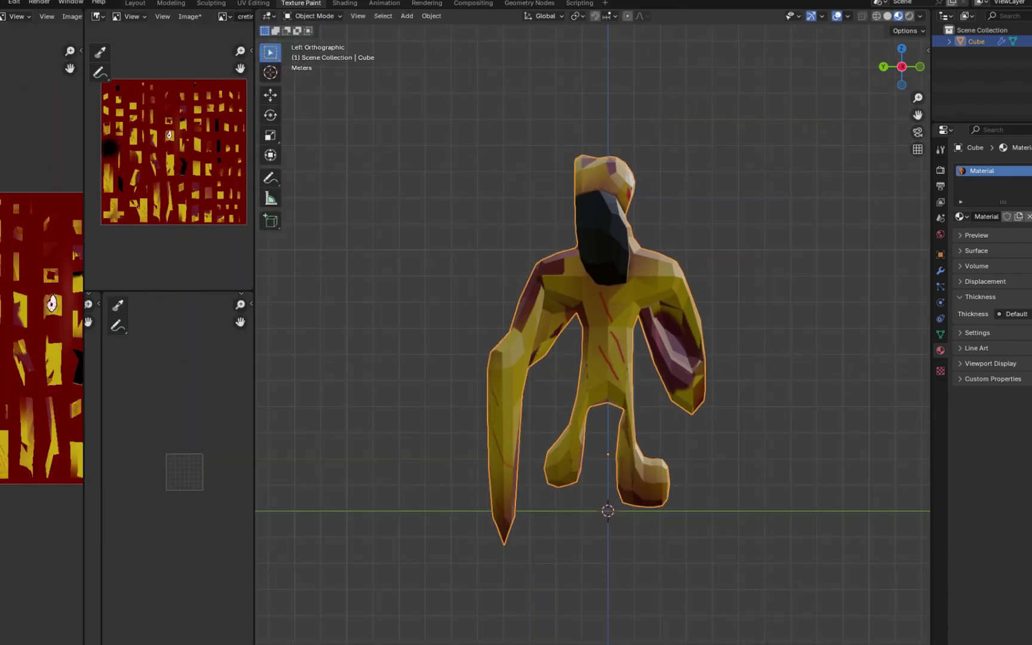
pyautogui.moveTo(81, 12); pyautogui.dragTo(66, 141)
pyautogui.moveTo(254, 180); pyautogui.dragTo(321, 179)
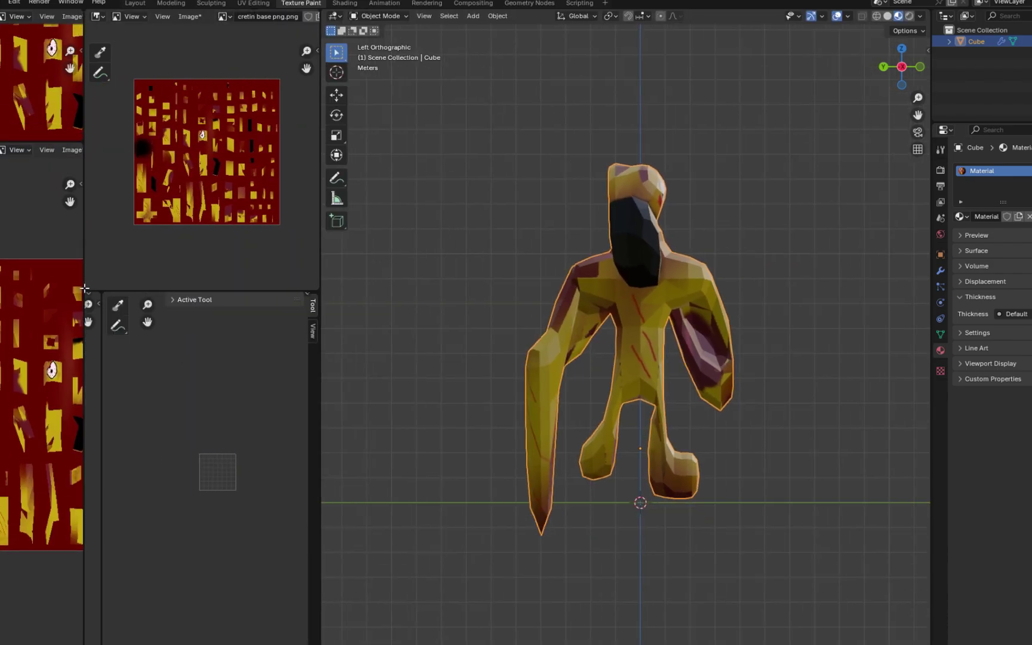
pyautogui.moveTo(84, 288)
pyautogui.mouseDown()
pyautogui.moveTo(134, 292)
pyautogui.moveTo(137, 278)
pyautogui.moveTo(91, 268)
pyautogui.mouseUp()
pyautogui.moveTo(103, 274); pyautogui.dragTo(133, 323)
pyautogui.moveTo(122, 273); pyautogui.dragTo(132, 305)
pyautogui.moveTo(82, 144); pyautogui.dragTo(111, 179)
pyautogui.moveTo(118, 144); pyautogui.dragTo(155, 179)
pyautogui.moveTo(319, 644); pyautogui.dragTo(213, 627)
# - Try to merge the extra image editor areas beside the 3D viewport
pyautogui.click(1, 3)
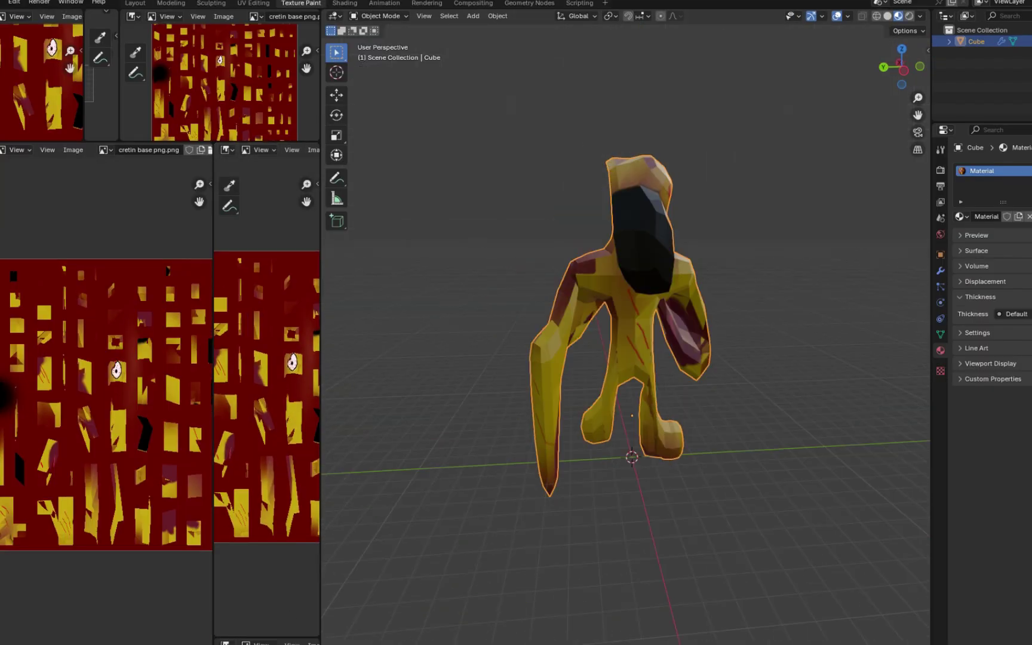
pyautogui.moveTo(321, 634); pyautogui.dragTo(327, 635)
pyautogui.moveTo(216, 639)
pyautogui.mouseDown()
pyautogui.moveTo(206, 634)
pyautogui.moveTo(221, 642)
pyautogui.mouseUp()
pyautogui.moveTo(325, 643); pyautogui.dragTo(310, 639)
pyautogui.moveTo(324, 643); pyautogui.dragTo(342, 633)
pyautogui.moveTo(309, 145); pyautogui.dragTo(319, 151)
pyautogui.moveTo(211, 145); pyautogui.dragTo(240, 151)
pyautogui.moveTo(326, 140); pyautogui.dragTo(346, 127)
pyautogui.moveTo(124, 144); pyautogui.dragTo(136, 156)
pyautogui.moveTo(84, 145); pyautogui.dragTo(142, 125)
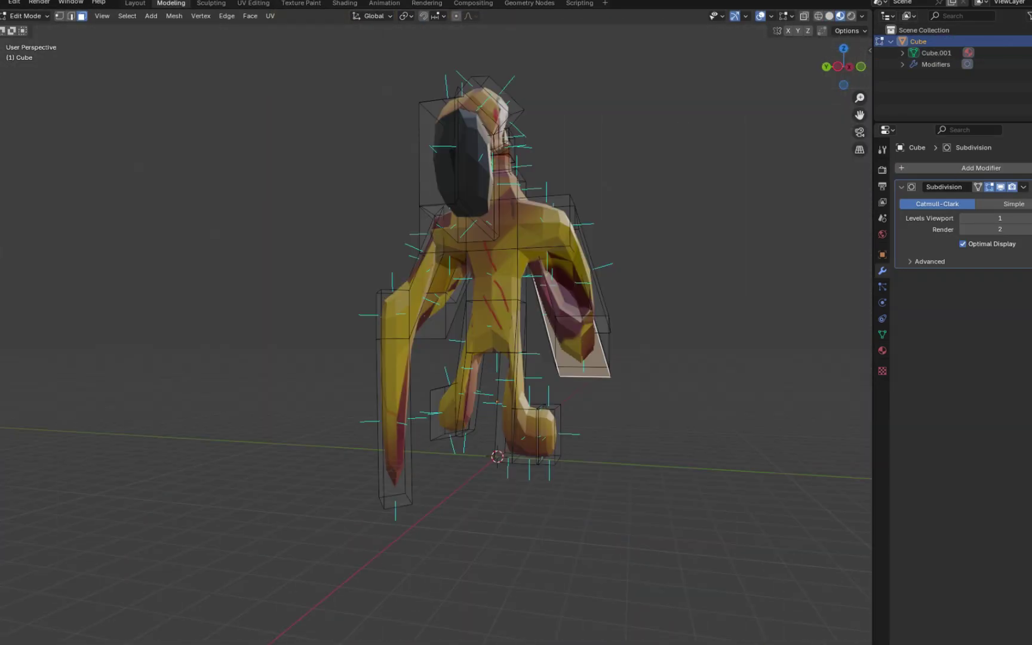
# - Try to find the Set Origin command by searching from Edit Mode
pyautogui.press('ctrl+KP_3')
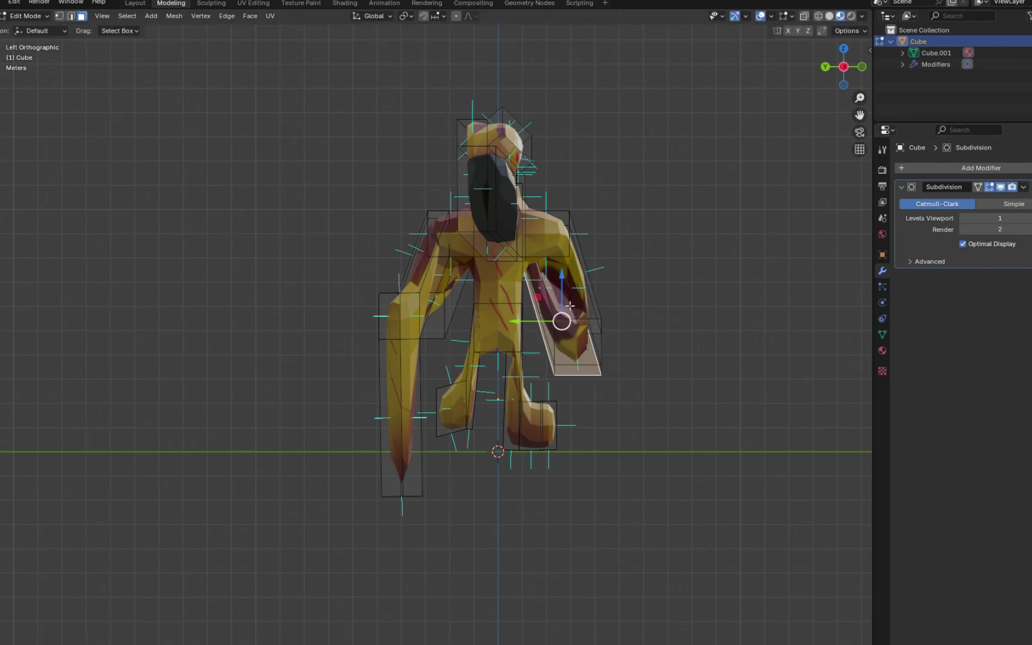
pyautogui.press('F3')
pyautogui.write('set orig')
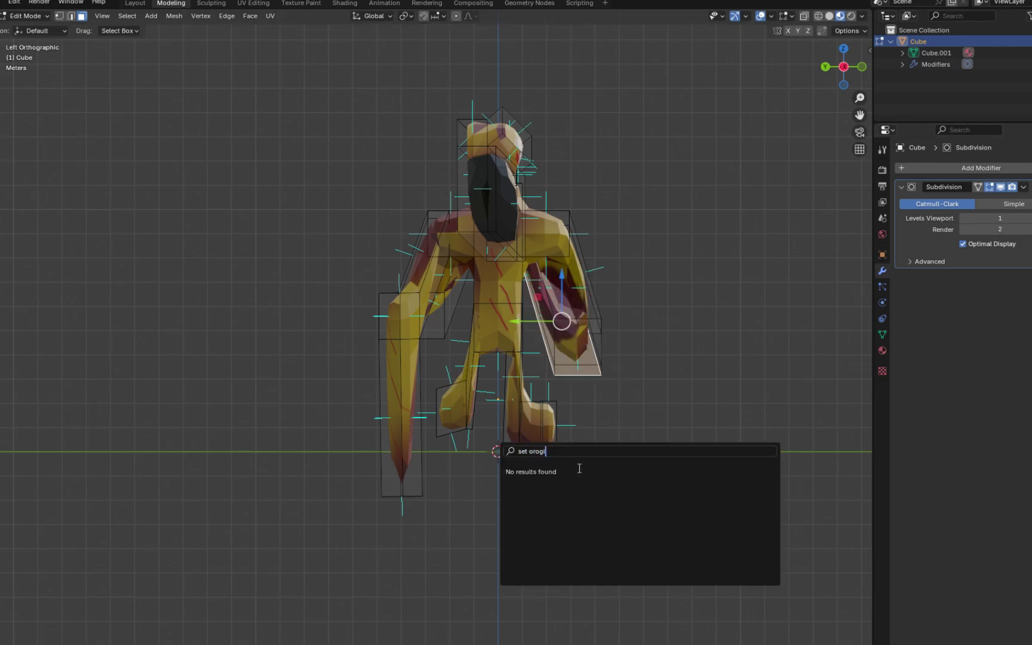
pyautogui.press('BackSpace')
pyautogui.press('BackSpace')
pyautogui.press('BackSpace')
pyautogui.click(487, 483)
pyautogui.press('F3')
pyautogui.write('set orign')
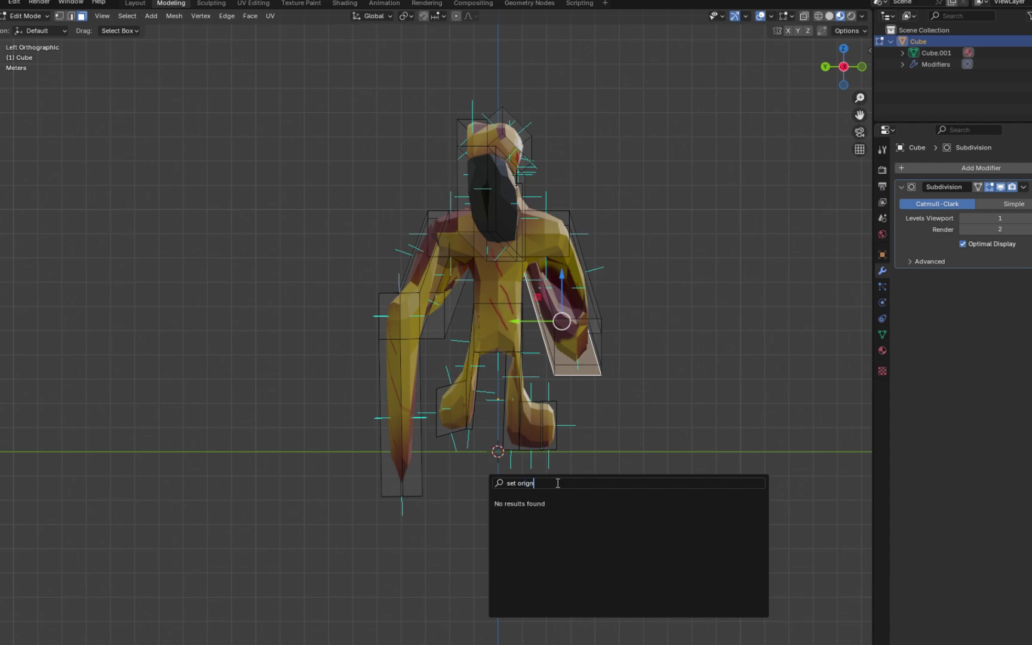
pyautogui.press('BackSpace')
pyautogui.press('BackSpace')
pyautogui.press('BackSpace')
pyautogui.press('BackSpace')
pyautogui.press('BackSpace')
pyautogui.press('BackSpace')
pyautogui.press('BackSpace')
pyautogui.press('BackSpace')
pyautogui.press('BackSpace')
pyautogui.press('BackSpace')
pyautogui.write('origi')
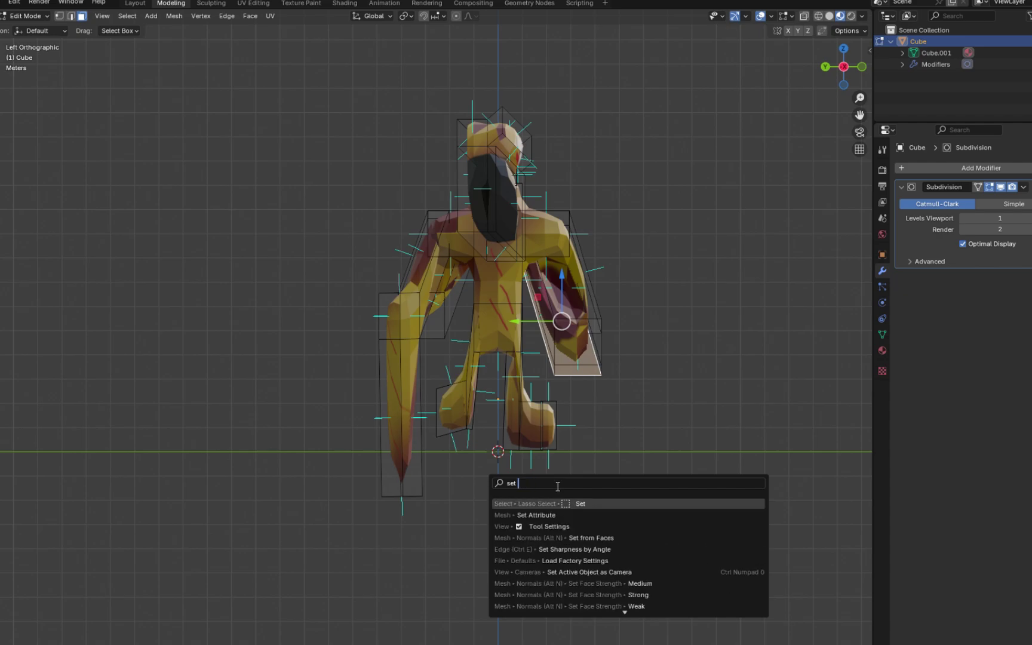
pyautogui.press('BackSpace')
pyautogui.press('BackSpace')
pyautogui.press('BackSpace')
pyautogui.press('BackSpace')
pyautogui.press('BackSpace')
pyautogui.write('set orig')
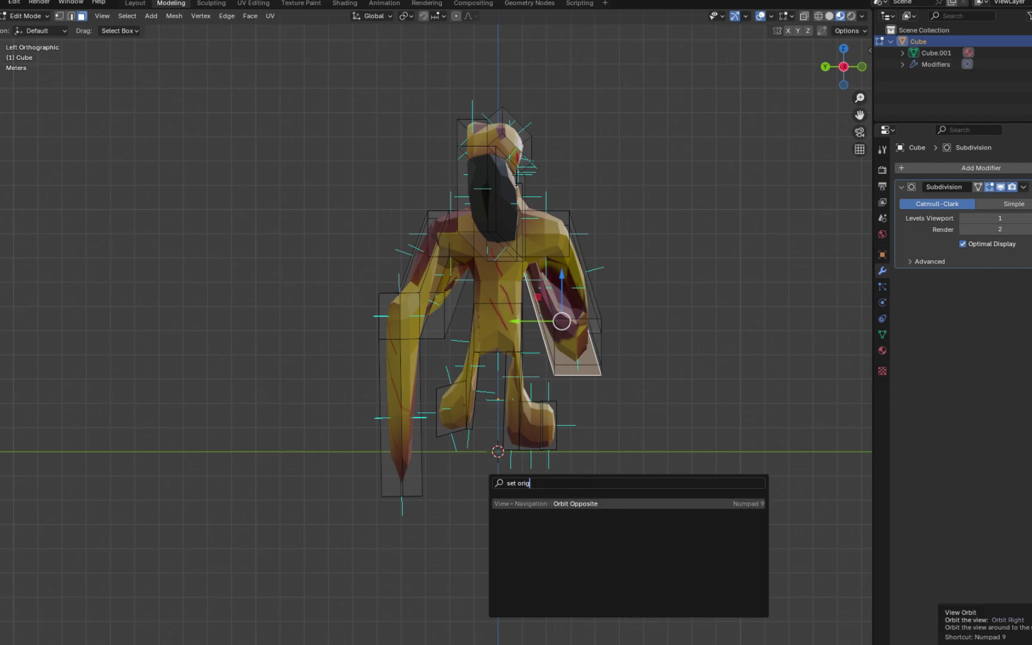
pyautogui.press('F3')
pyautogui.write('object set origin')
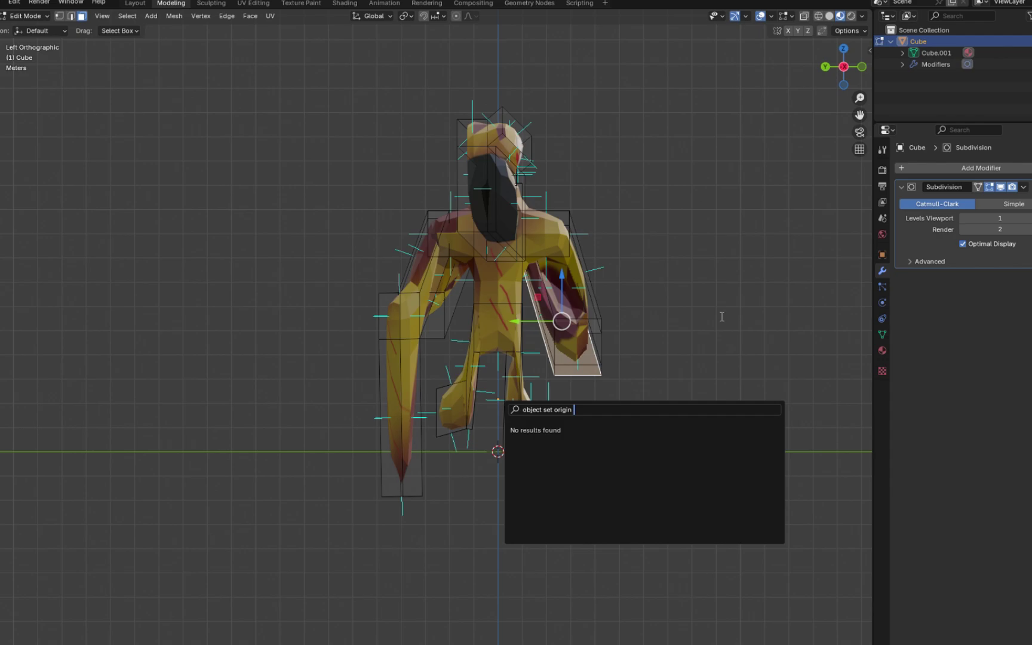
pyautogui.press('Escape')
# - Clear the mesh selection and switch the creature back to Object Mode
pyautogui.press('a')
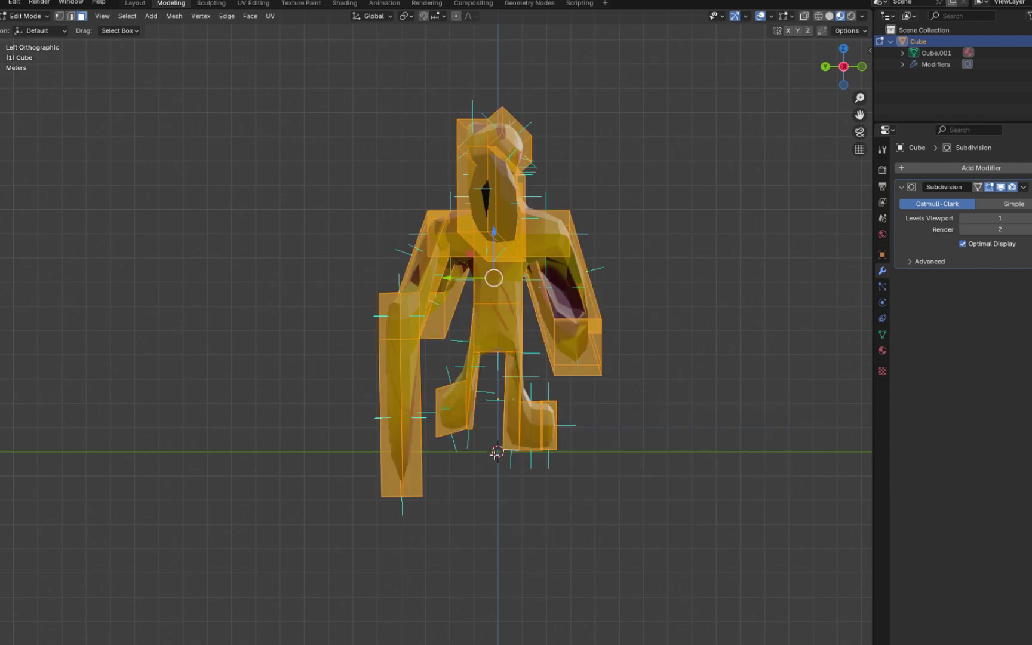
pyautogui.hotkey('alt', 'a')
pyautogui.moveTo(573, 447)
pyautogui.mouseDown(button='middle')
pyautogui.moveTo(519, 442)
pyautogui.moveTo(573, 439)
pyautogui.mouseUp(button='middle')
pyautogui.click(500, 328)
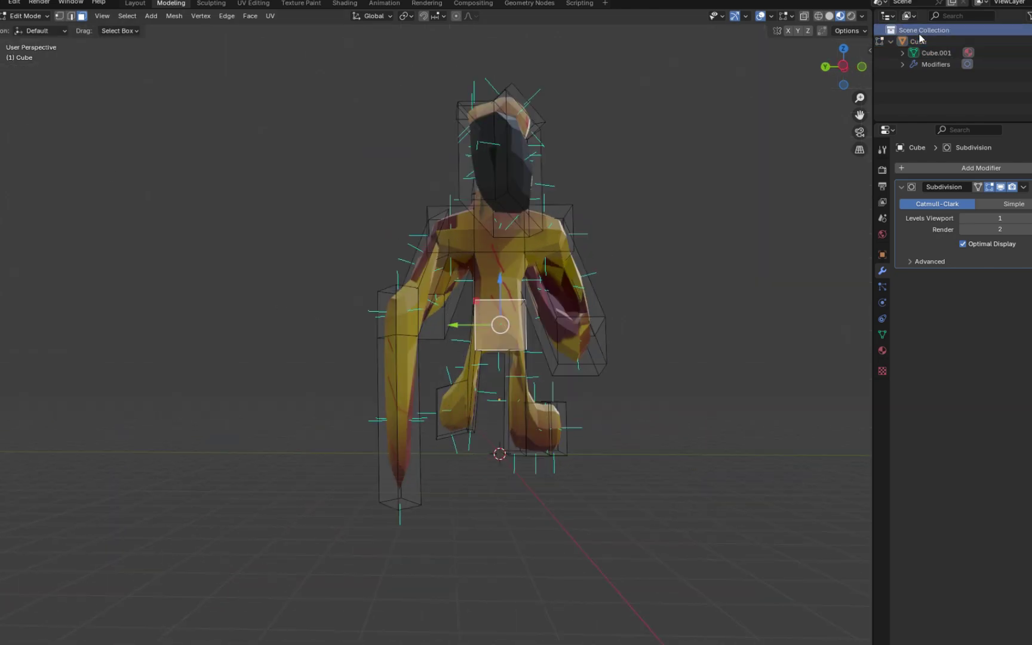
pyautogui.click(537, 427)
pyautogui.hotkey('alt', 'a')
pyautogui.moveTo(256, 359); pyautogui.dragTo(537, 467, button='middle')
pyautogui.press('Tab')
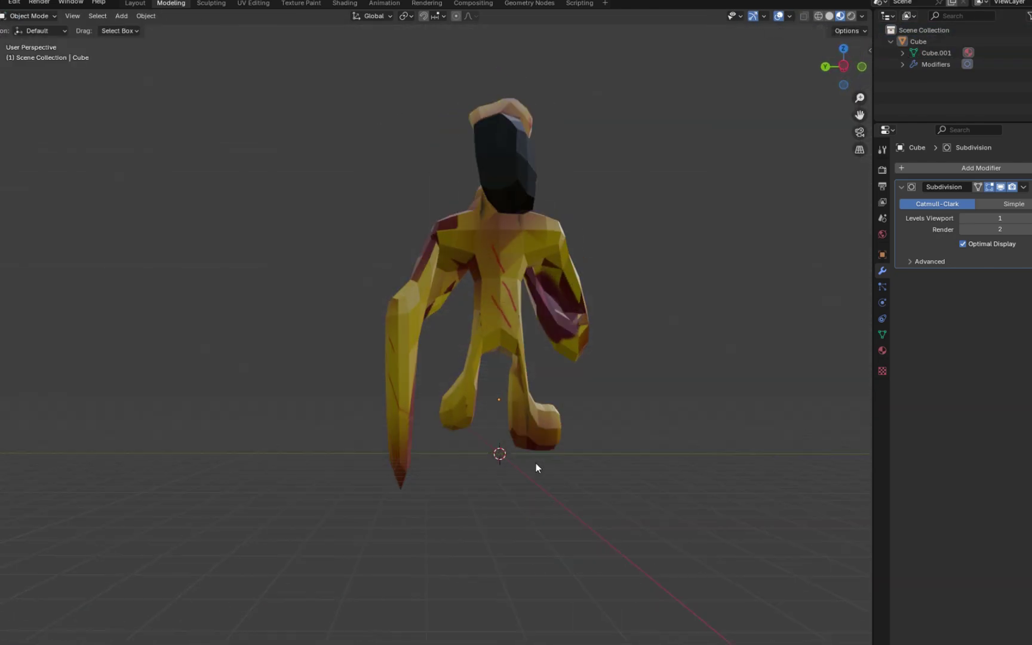
# - Select the creature and set its origin to the 3D cursor
pyautogui.press('F3')
pyautogui.write('set orig')
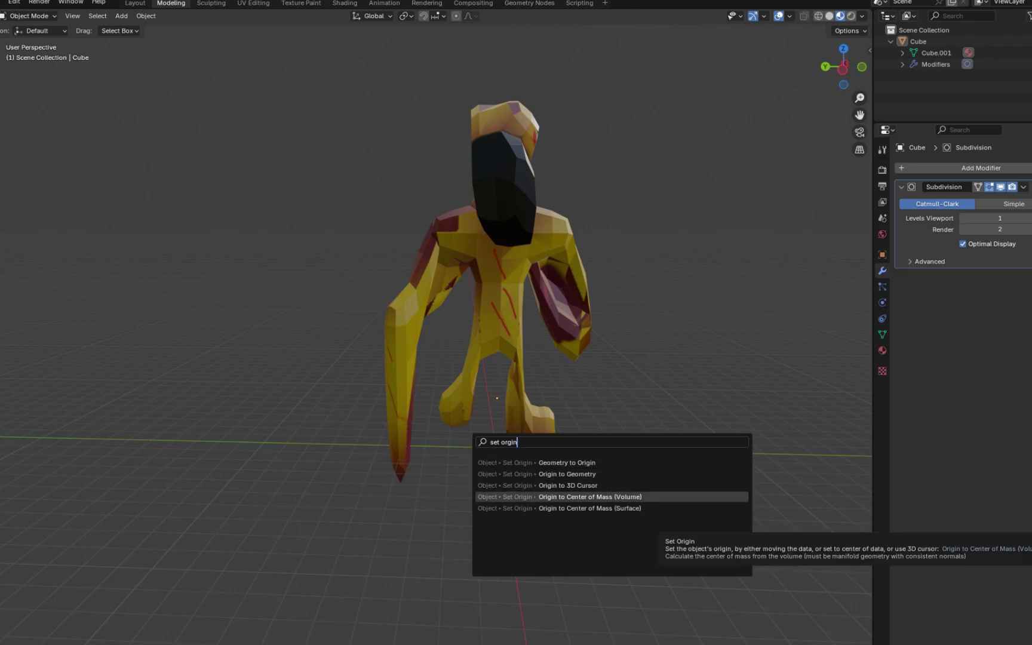
pyautogui.press('Return')
pyautogui.press('F3')
pyautogui.write('set org')
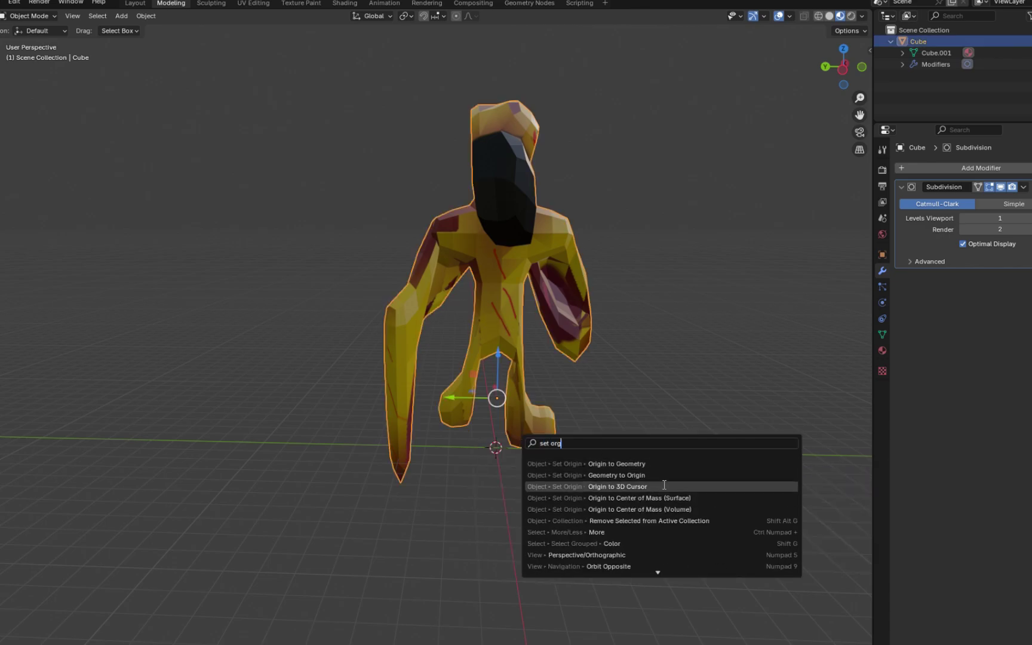
pyautogui.click(661, 478)
pyautogui.moveTo(661, 490); pyautogui.dragTo(528, 430, button='middle')
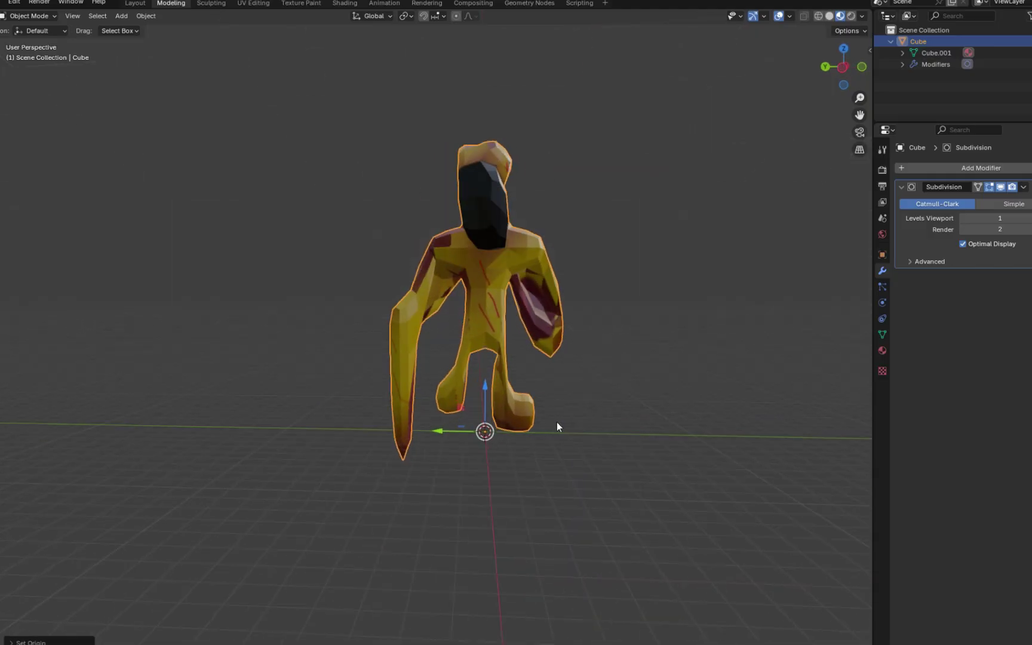
# - Try rotating the creature about its new origin with the Rotate tool
pyautogui.hotkey('shift', 'space')
pyautogui.press('r')
pyautogui.moveTo(502, 418); pyautogui.dragTo(389, 403)
# - Deselect the creature and bring it close up in the Left Orthographic view
pyautogui.hotkey('alt', 'a')
pyautogui.moveTo(389, 403); pyautogui.dragTo(496, 468, button='middle')
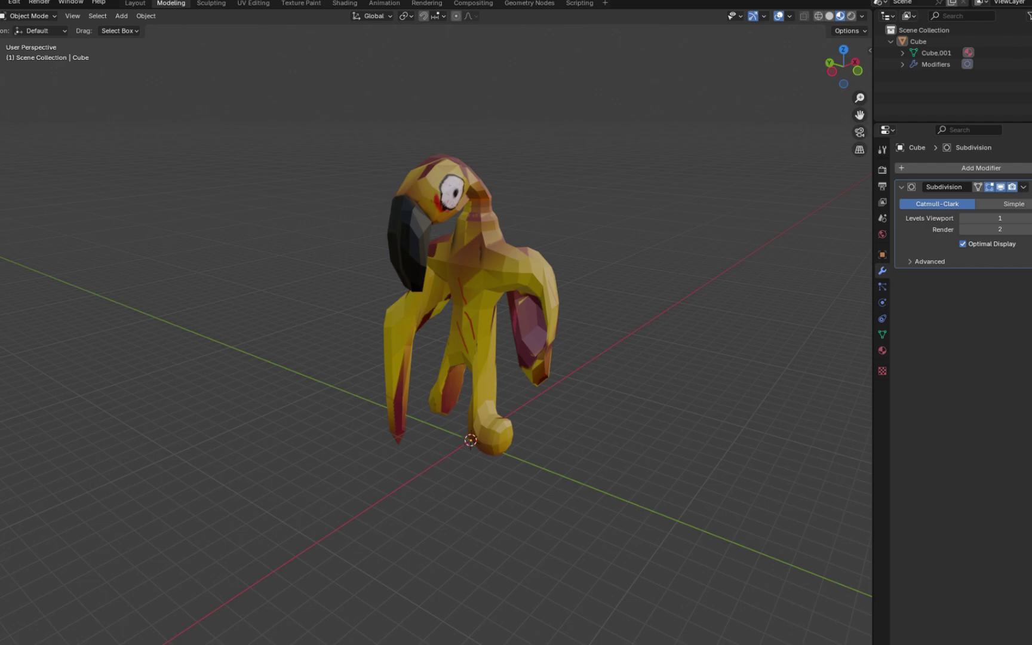
pyautogui.click(832, 71)
pyautogui.scroll(4, 613, 386)
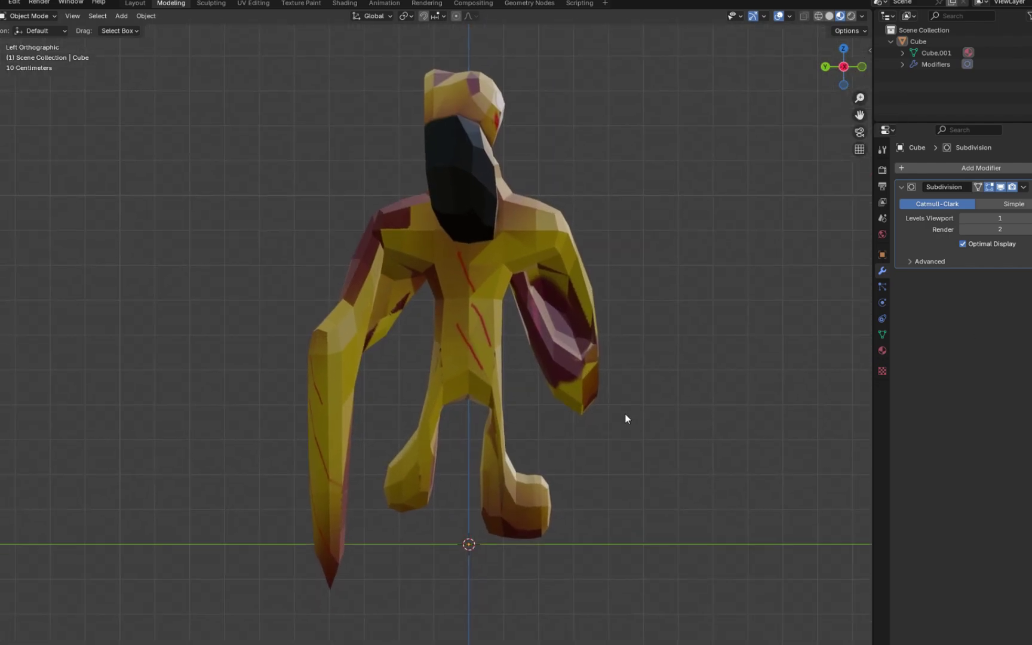
# - Add an armature and move it straight up along Z into the creature's torso, to about 6.67 m
pyautogui.keyDown('shift'); pyautogui.moveTo(626, 419); pyautogui.dragTo(616, 423, button='middle'); pyautogui.keyUp('shift')
pyautogui.click(146, 15)
pyautogui.moveTo(121, 15)
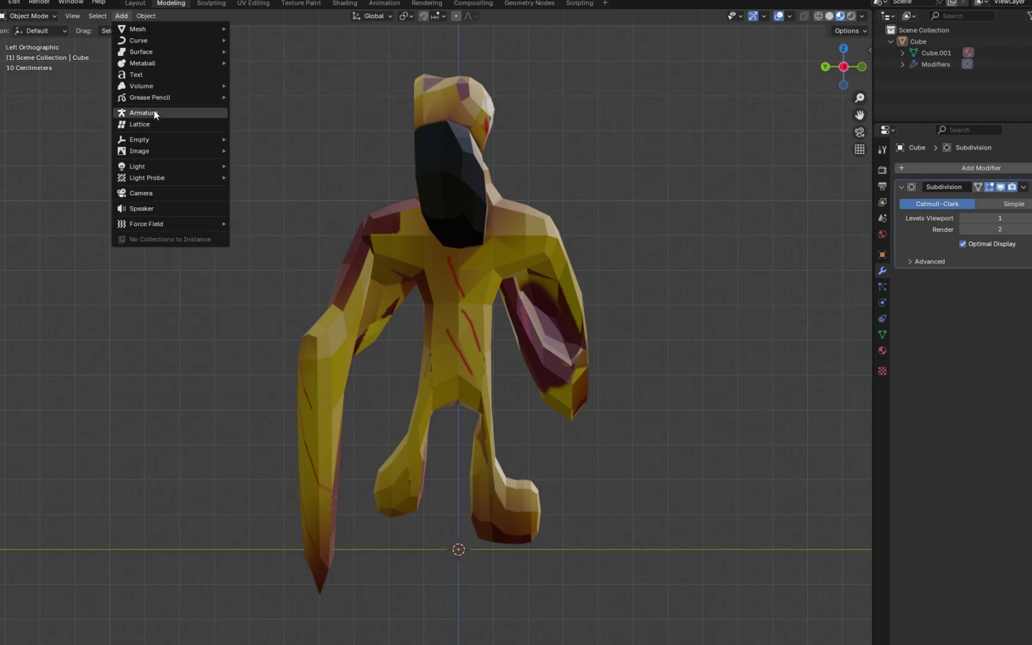
pyautogui.click(146, 113)
pyautogui.scroll(2, 497, 559)
pyautogui.press('g')
pyautogui.press('z')
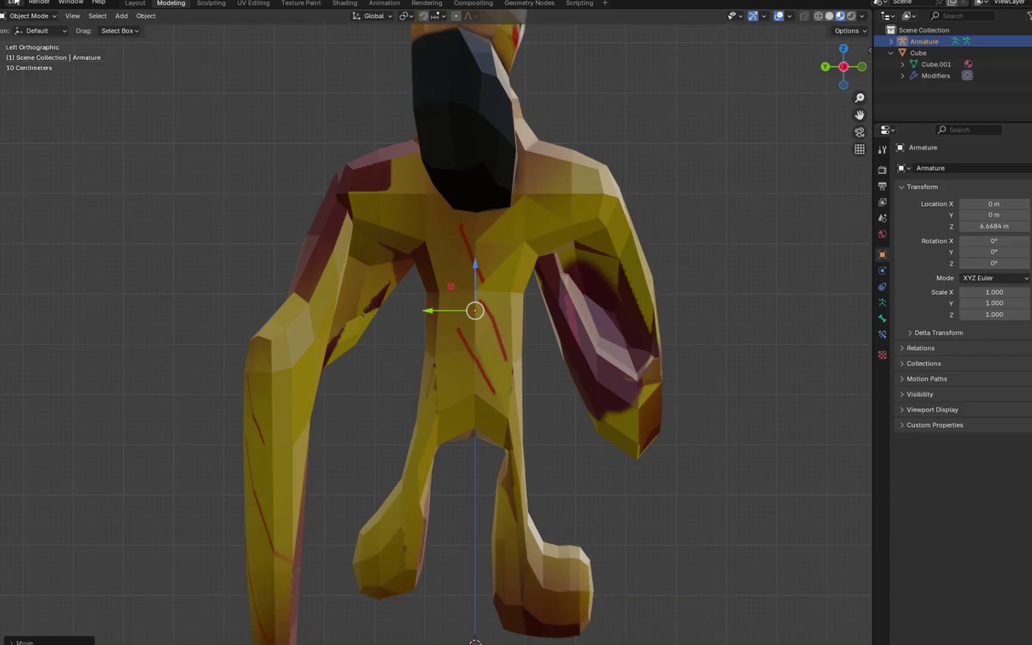
pyautogui.click(473, 307)
# - Enter Edit Mode on the armature and set the viewport to Solid shading with X-Ray enabled
pyautogui.press('Tab')
pyautogui.click(818, 16)
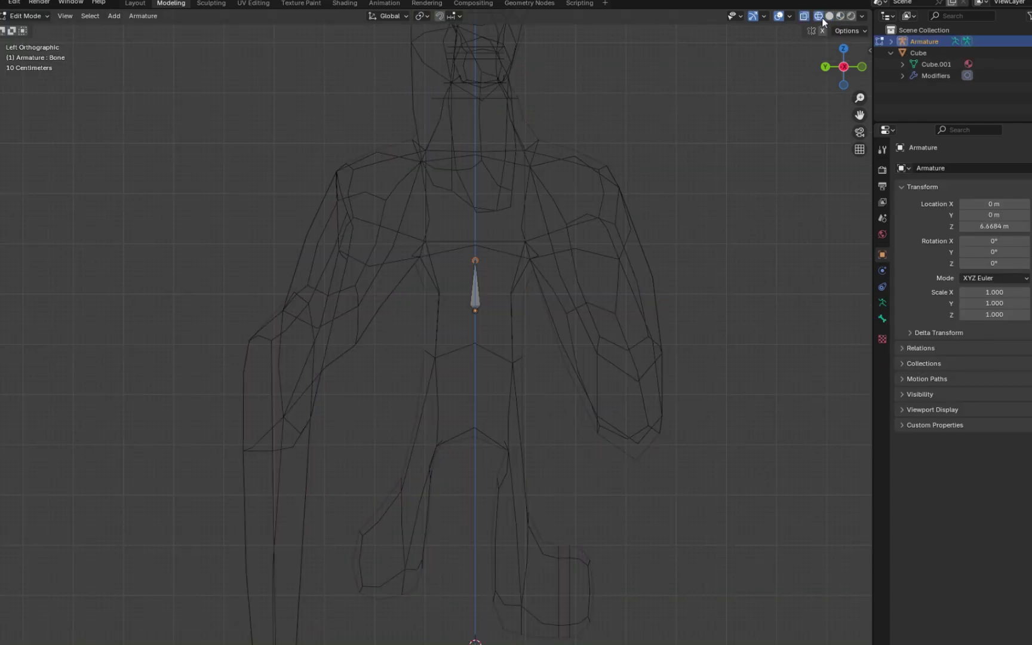
pyautogui.click(841, 17)
pyautogui.click(862, 16)
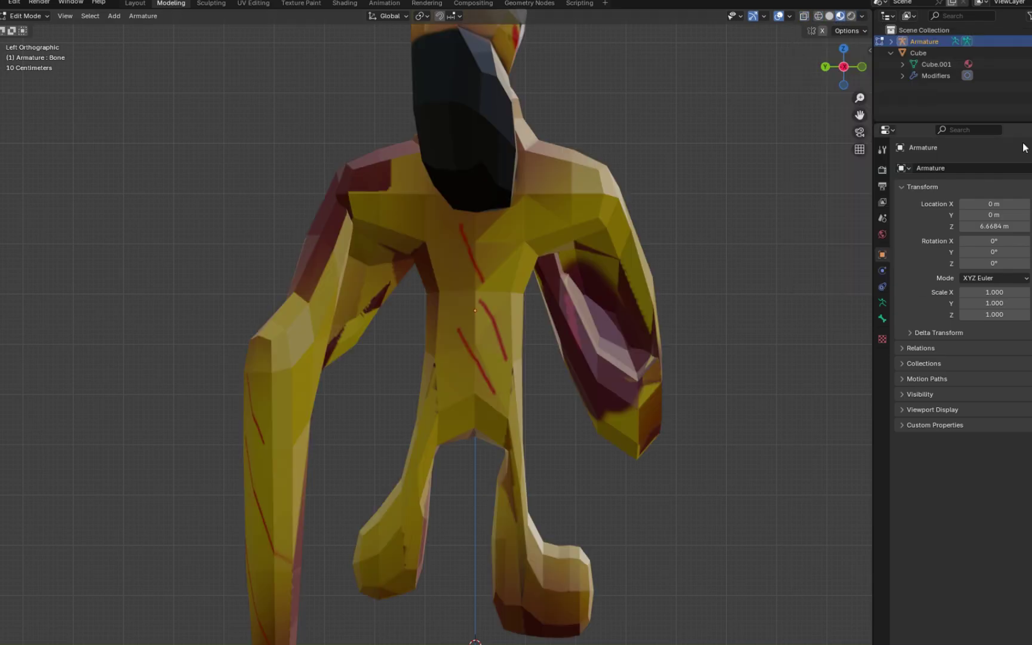
pyautogui.click(829, 16)
pyautogui.click(862, 16)
pyautogui.click(798, 278)
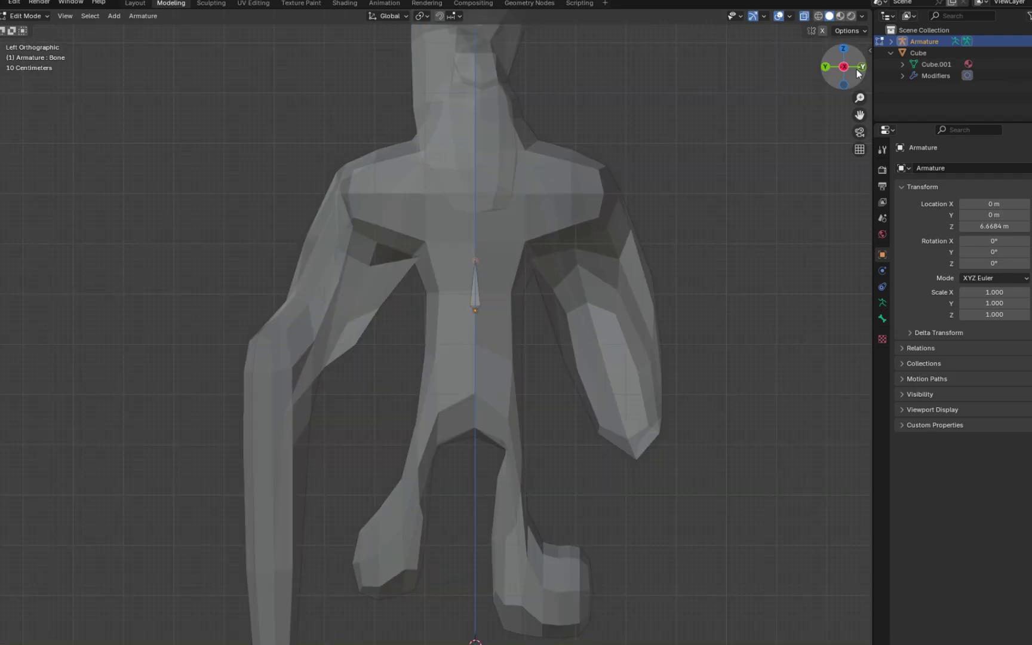
# - Lengthen the first bone and position it along the torso, with its tip at chest height
pyautogui.scroll(4, 478, 252)
pyautogui.keyDown('shift'); pyautogui.moveTo(615, 283); pyautogui.dragTo(530, 384, button='middle'); pyautogui.keyUp('shift')
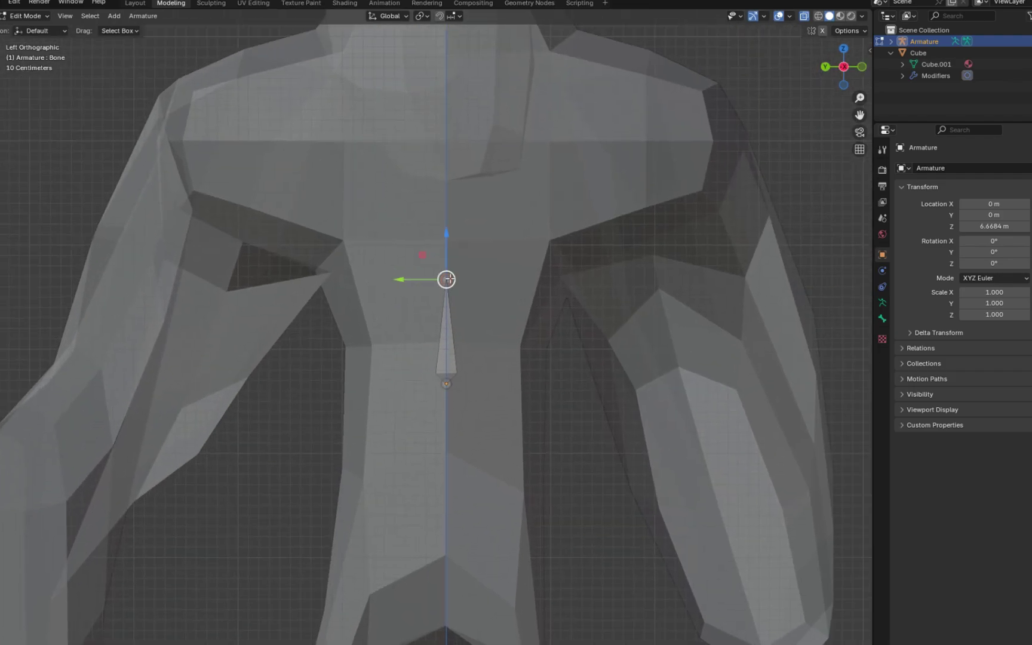
pyautogui.press('g')
pyautogui.click(448, 197)
pyautogui.press('a')
pyautogui.press('g')
pyautogui.click(446, 233)
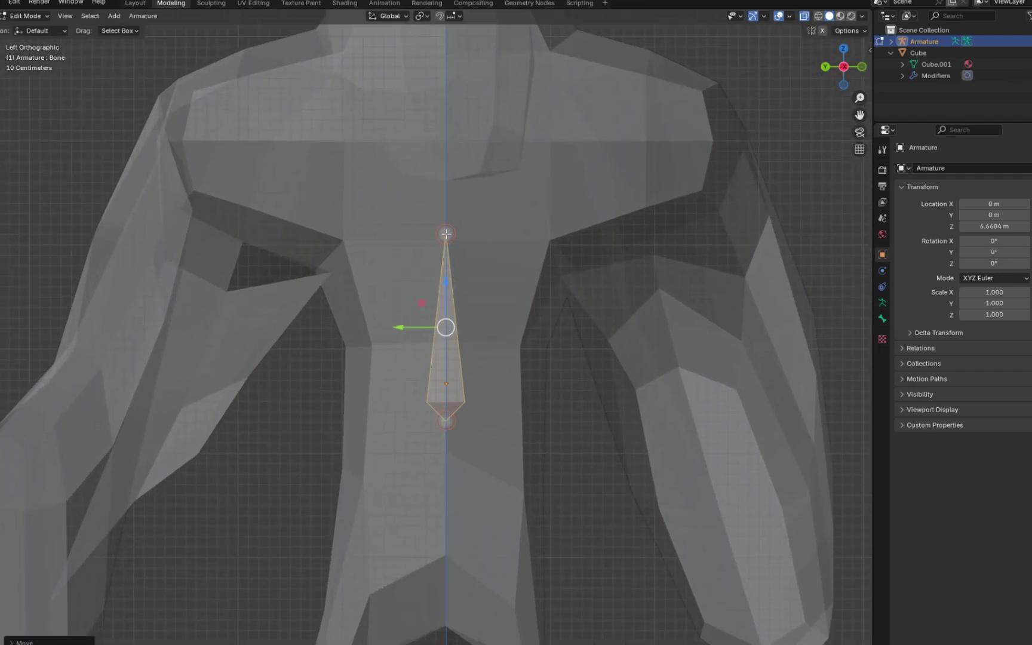
pyautogui.click(446, 233)
# - Extrude a chain of bones from the torso bone's tip up the neck and into the curved head
pyautogui.keyDown('shift'); pyautogui.moveTo(446, 233); pyautogui.dragTo(491, 381, button='middle'); pyautogui.keyUp('shift')
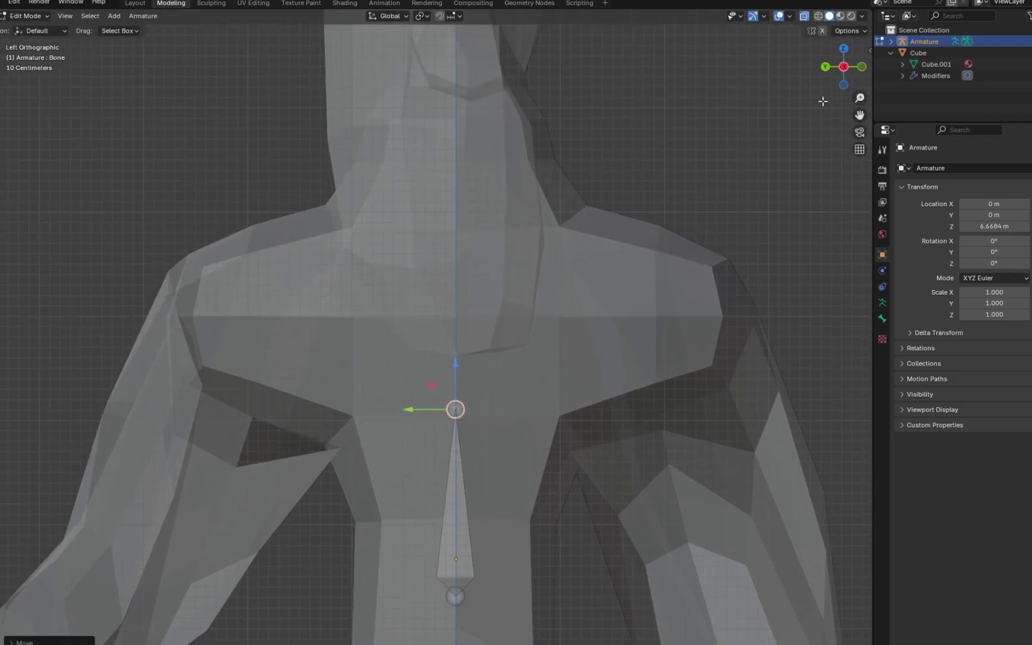
pyautogui.click(862, 66)
pyautogui.press('e')
pyautogui.click(408, 121)
pyautogui.click(826, 66)
pyautogui.moveTo(696, 125); pyautogui.dragTo(606, 408, button='middle')
pyautogui.press('KP_1')
pyautogui.press('e')
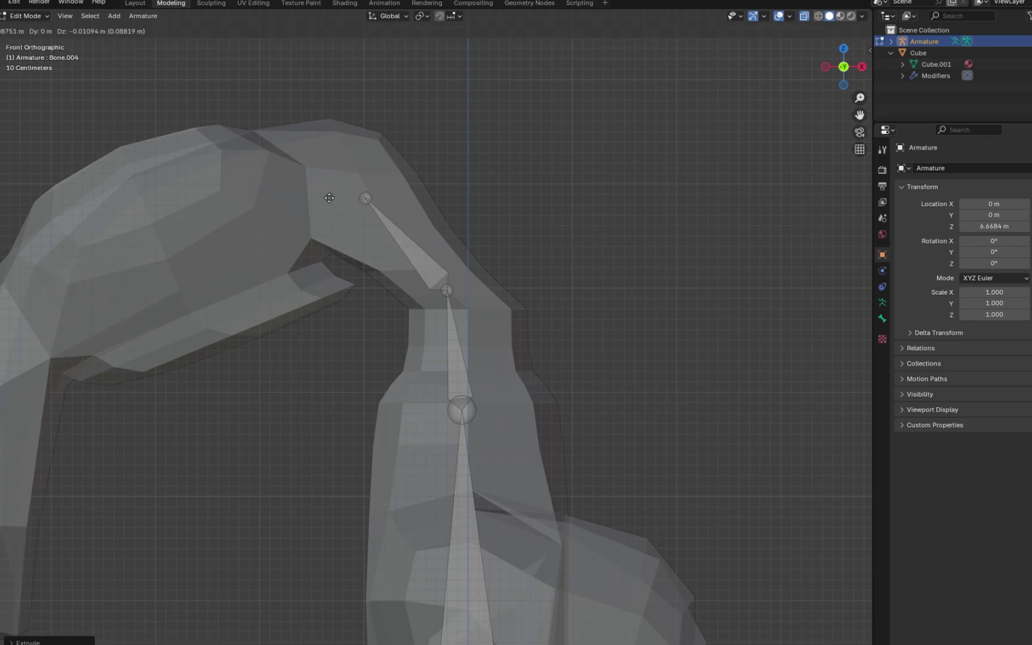
pyautogui.click(194, 205)
# - Continue extruding bones along the curved head and down to its hanging tip in Back view
pyautogui.click(844, 67)
pyautogui.press('e')
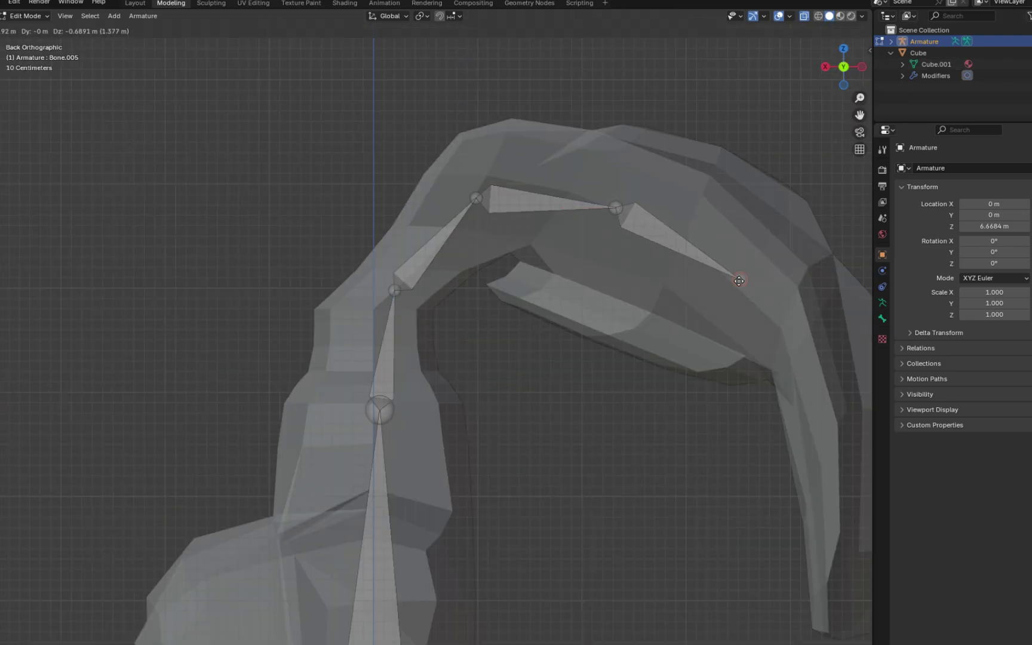
pyautogui.click(743, 280)
pyautogui.keyDown('shift'); pyautogui.moveTo(741, 350); pyautogui.dragTo(442, 208, button='middle'); pyautogui.keyUp('shift')
pyautogui.press('e')
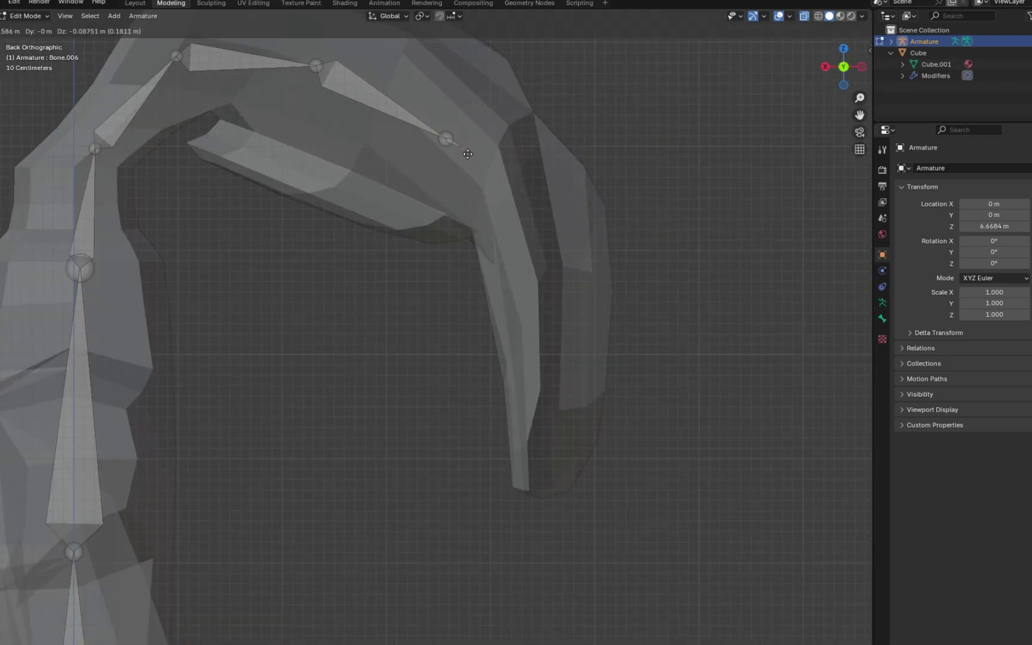
pyautogui.click(562, 278)
pyautogui.press('e')
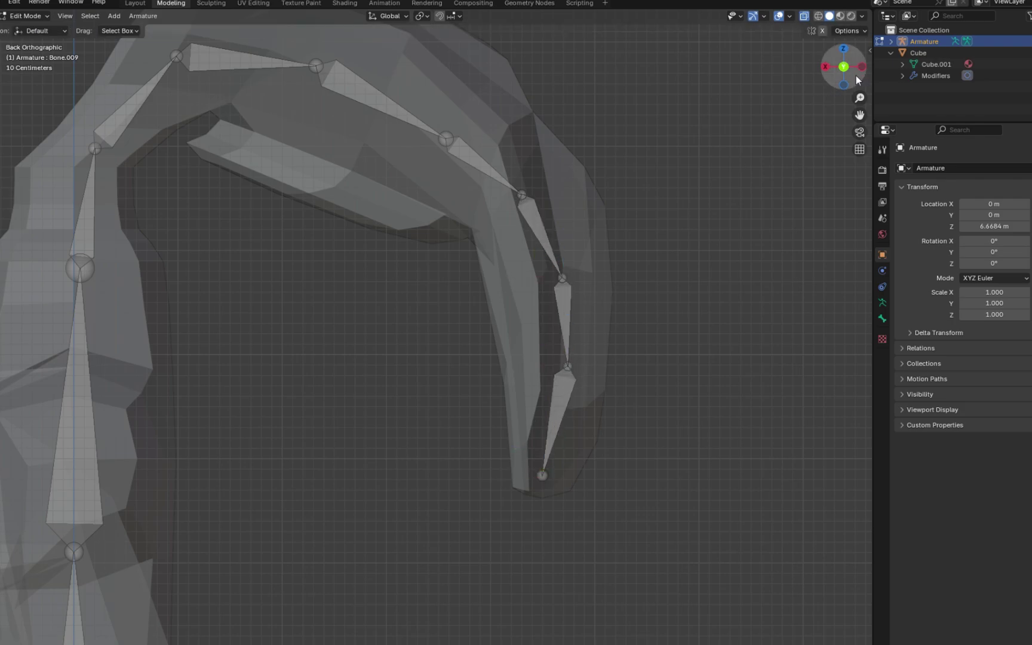
# - Extrude a bone from the chest joint to the shorter arm's shoulder and add an upper-arm bone
pyautogui.moveTo(858, 80); pyautogui.dragTo(984, 365)
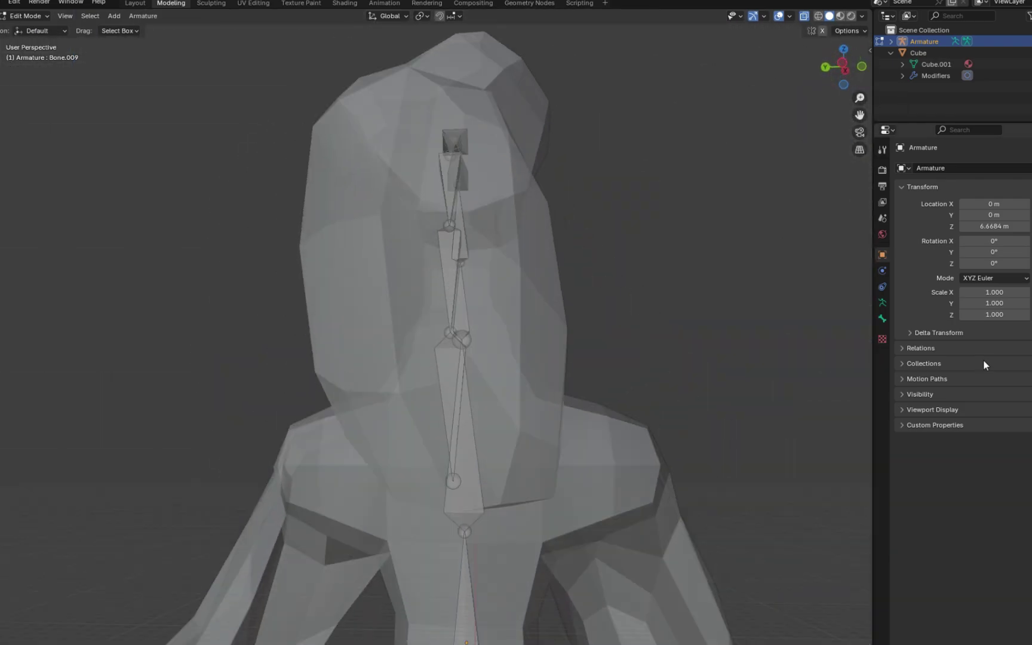
pyautogui.moveTo(683, 286); pyautogui.dragTo(480, 458, button='middle')
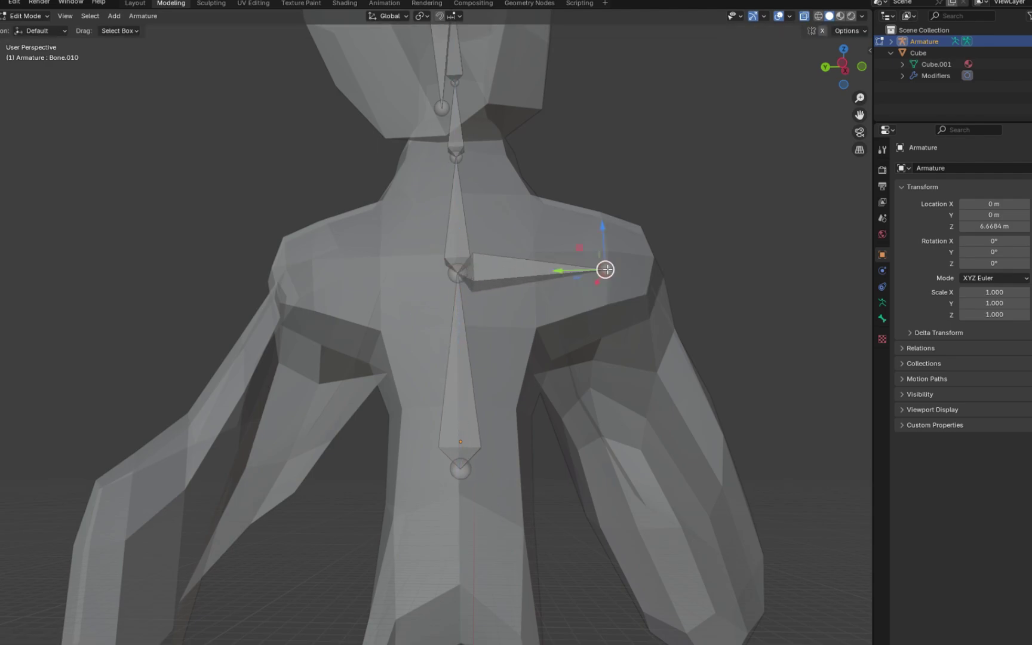
pyautogui.moveTo(606, 269); pyautogui.dragTo(419, 271, button='middle')
pyautogui.click(349, 181)
pyautogui.press('e')
pyautogui.click(296, 254)
# - Continue the bone chain down the shorter arm and move its joints inside the arm mesh
pyautogui.moveTo(295, 254); pyautogui.dragTo(356, 305, button='middle')
pyautogui.moveTo(180, 295); pyautogui.dragTo(187, 285)
pyautogui.moveTo(188, 335); pyautogui.dragTo(478, 388, button='middle')
pyautogui.moveTo(666, 350); pyautogui.dragTo(635, 396)
pyautogui.moveTo(418, 293); pyautogui.dragTo(546, 465, button='middle')
pyautogui.scroll(-5, 546, 465)
pyautogui.click(858, 71)
pyautogui.click(826, 67)
pyautogui.moveTo(486, 277); pyautogui.dragTo(472, 272)
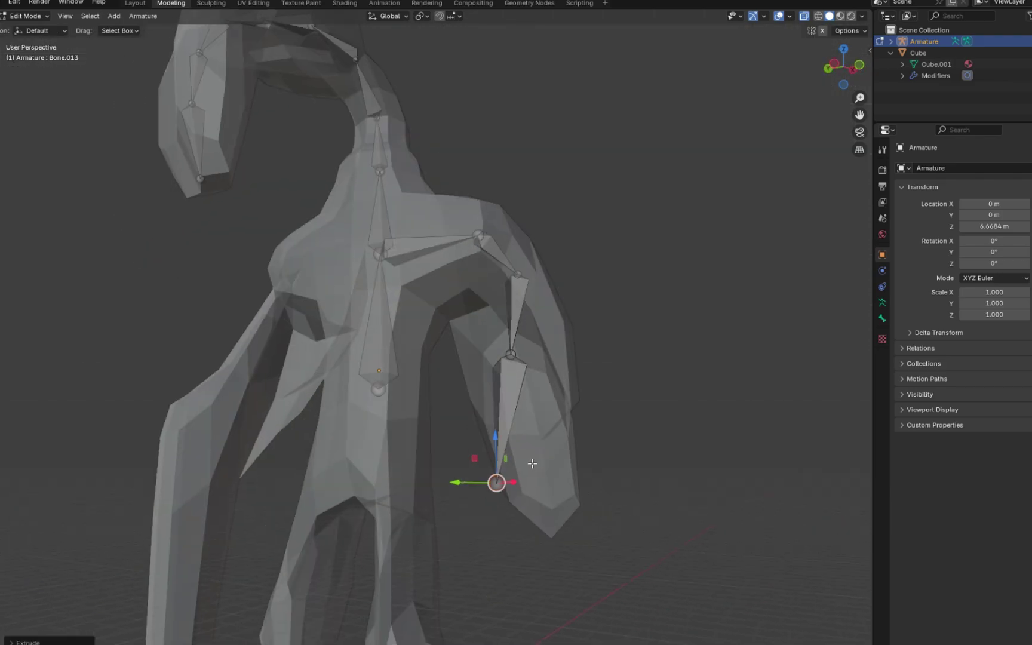
pyautogui.moveTo(532, 465); pyautogui.dragTo(790, 521, button='middle')
# - Extrude a bone from the chest joint to the long arm's shoulder and align its end with the mesh
pyautogui.click(395, 247)
pyautogui.click(287, 250)
pyautogui.moveTo(288, 249); pyautogui.dragTo(495, 281, button='middle')
pyautogui.moveTo(401, 311); pyautogui.dragTo(394, 310)
pyautogui.moveTo(866, 254); pyautogui.dragTo(803, 267, button='middle')
pyautogui.click(857, 72)
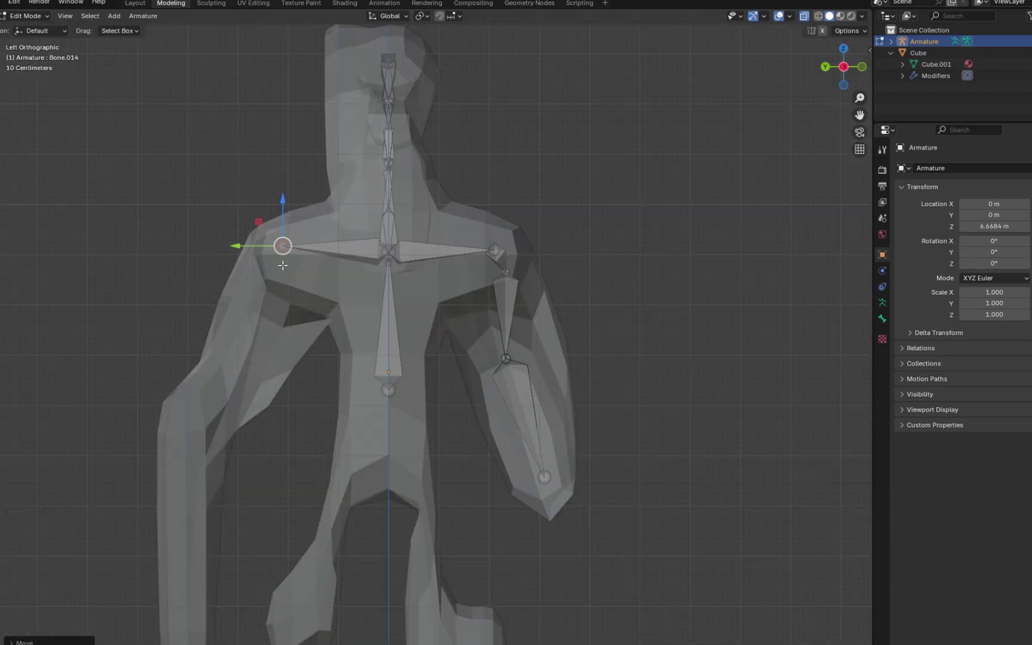
# - Extrude a chain of bones from the shoulder down the long arm to its pointed tip
pyautogui.press('e')
pyautogui.click(253, 318)
pyautogui.moveTo(253, 317); pyautogui.dragTo(280, 293, button='middle')
pyautogui.click(839, 70)
pyautogui.press('e')
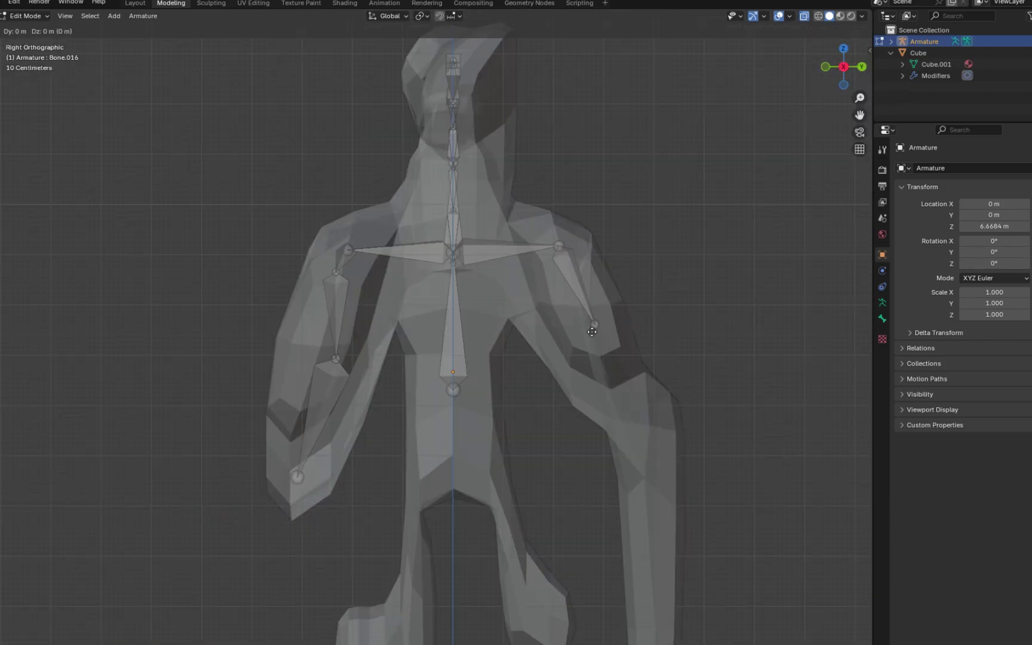
pyautogui.click(657, 495)
pyautogui.keyDown('shift'); pyautogui.moveTo(652, 479); pyautogui.dragTo(606, 184, button='middle'); pyautogui.keyUp('shift')
pyautogui.press('e')
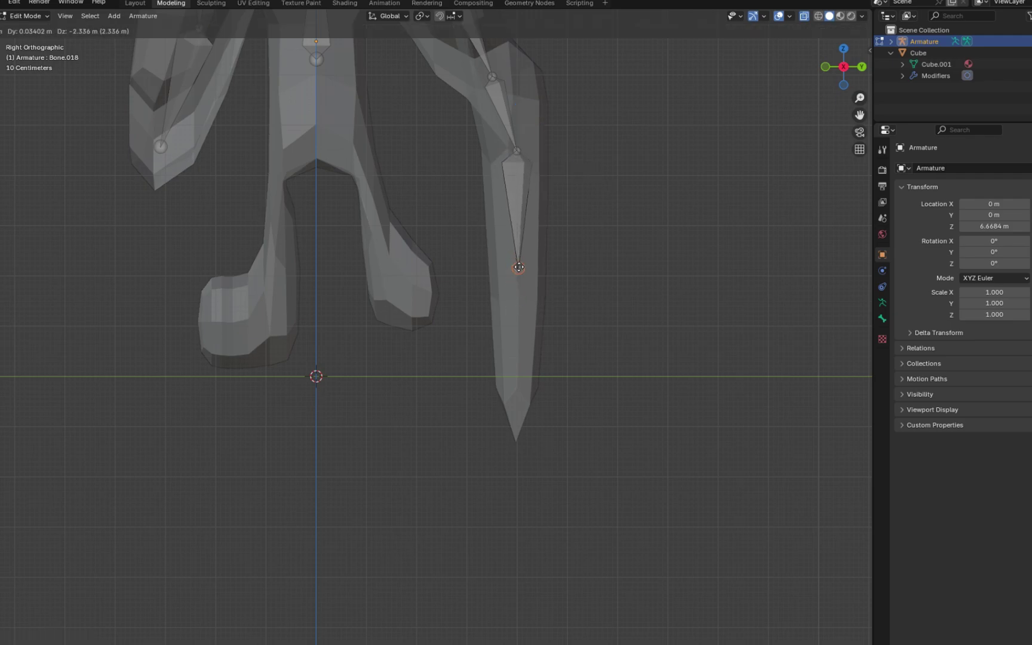
pyautogui.click(517, 424)
# - Move the long arm's bones and joints sideways so they sit inside the arm mesh
pyautogui.moveTo(654, 344); pyautogui.dragTo(604, 350, button='middle')
pyautogui.moveTo(634, 515); pyautogui.dragTo(457, 112)
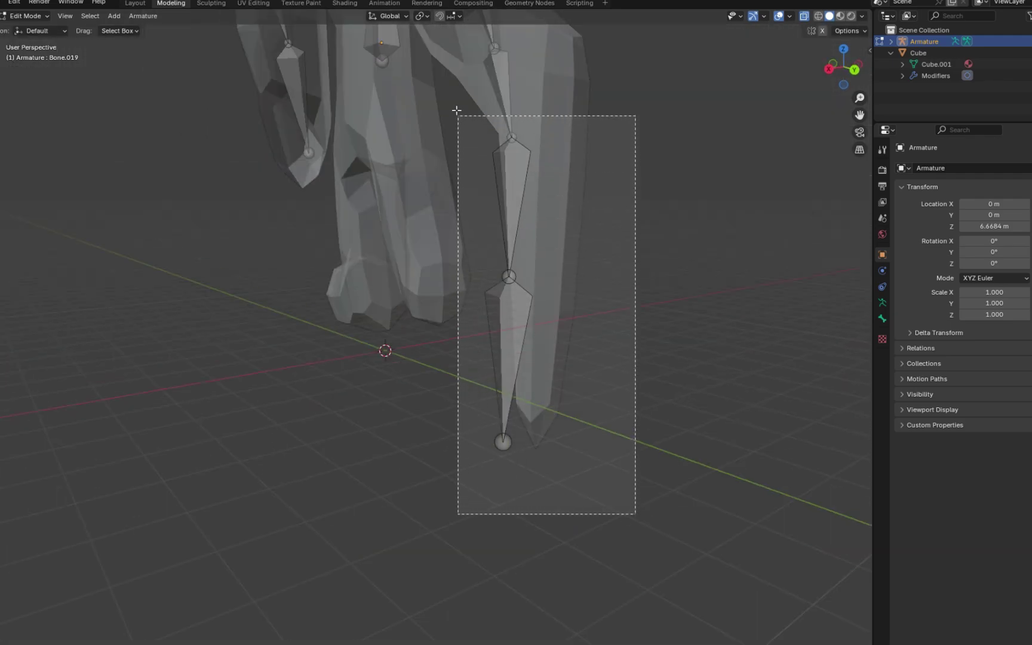
pyautogui.moveTo(474, 295); pyautogui.dragTo(494, 295)
pyautogui.moveTo(494, 294); pyautogui.dragTo(418, 304, button='middle')
pyautogui.moveTo(417, 301); pyautogui.dragTo(429, 301)
pyautogui.moveTo(448, 90); pyautogui.dragTo(485, 82, button='middle')
pyautogui.click(467, 69)
pyautogui.moveTo(423, 71); pyautogui.dragTo(470, 73)
# - Nudge the chest joint at the top of the torso bone along the Y axis
pyautogui.moveTo(712, 201); pyautogui.dragTo(588, 146, button='middle')
pyautogui.scroll(-3, 582, 164)
pyautogui.scroll(3, 588, 179)
pyautogui.keyDown('shift'); pyautogui.moveTo(598, 215); pyautogui.dragTo(580, 394, button='middle'); pyautogui.keyUp('shift')
pyautogui.click(415, 205)
pyautogui.moveTo(416, 209); pyautogui.dragTo(412, 160, button='middle')
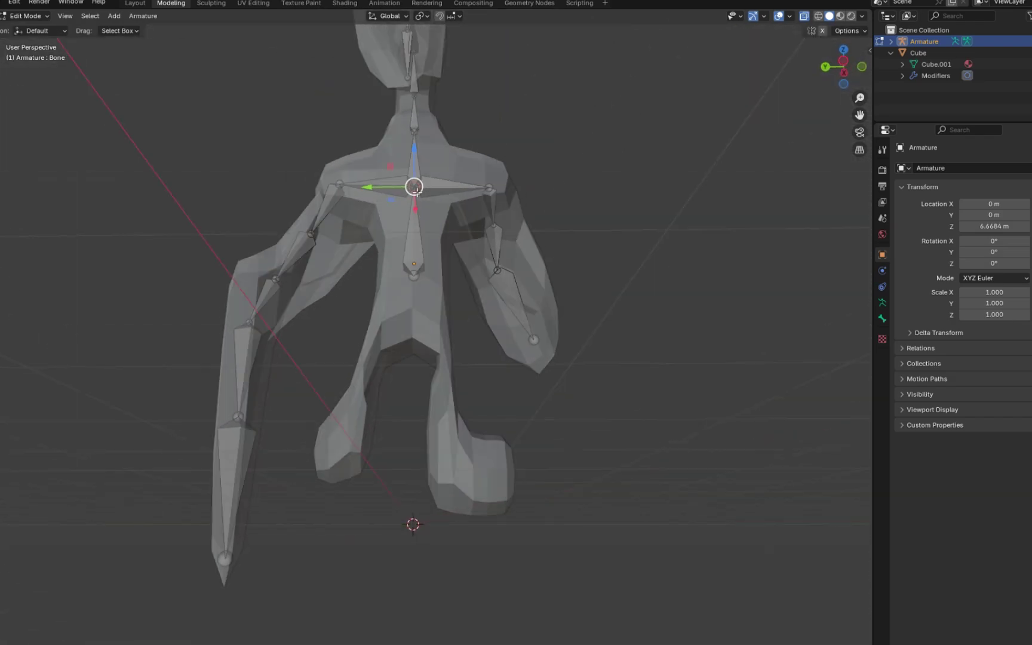
pyautogui.moveTo(370, 187); pyautogui.dragTo(371, 187)
# - Extrude a pelvis bone from the torso bone's base and continue the chain down the long-arm side's leg
pyautogui.click(416, 272)
pyautogui.moveTo(418, 273); pyautogui.dragTo(424, 344, button='middle')
pyautogui.click(844, 66)
pyautogui.scroll(1, 409, 297)
pyautogui.press('e')
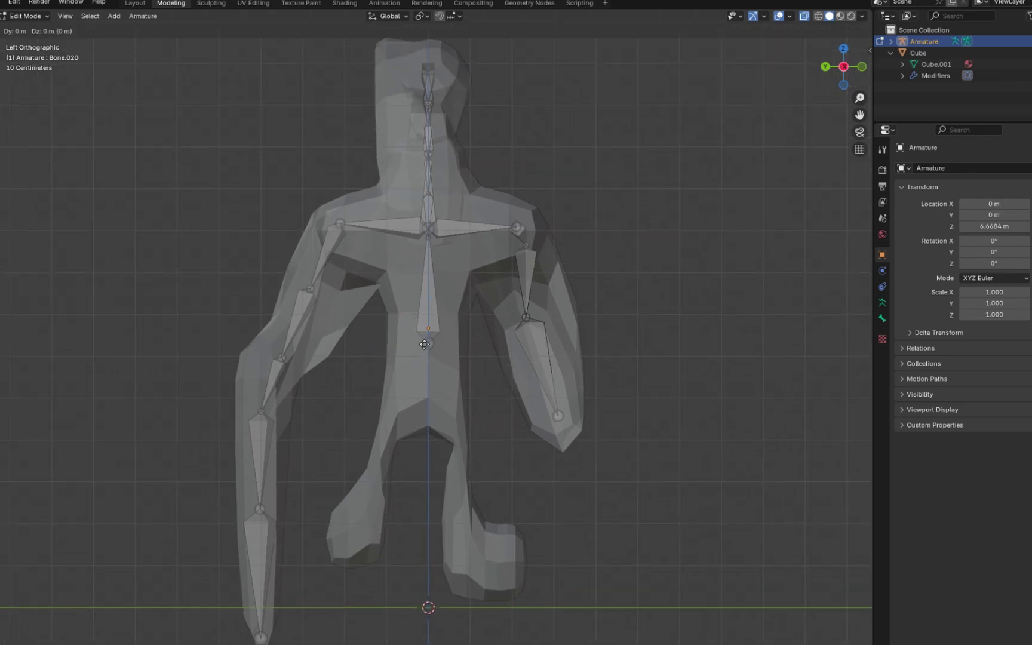
pyautogui.click(352, 546)
# - Extrude hip and leg bones from the pelvis joint into the other foot and adjust the ankle joint
pyautogui.click(429, 407)
pyautogui.press('e')
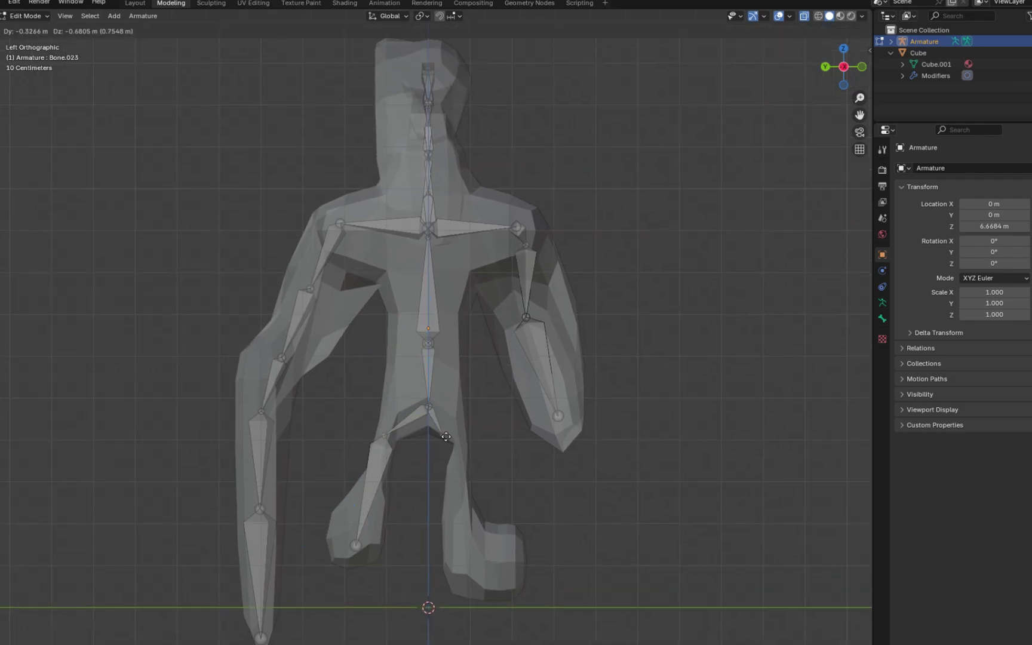
pyautogui.click(507, 578)
pyautogui.moveTo(507, 577); pyautogui.dragTo(500, 534, button='middle')
pyautogui.click(458, 499)
pyautogui.moveTo(458, 499); pyautogui.dragTo(461, 506)
# - Move the second leg's ankle and foot joints along X to fit inside the leg mesh
pyautogui.moveTo(669, 540); pyautogui.dragTo(553, 527, button='middle')
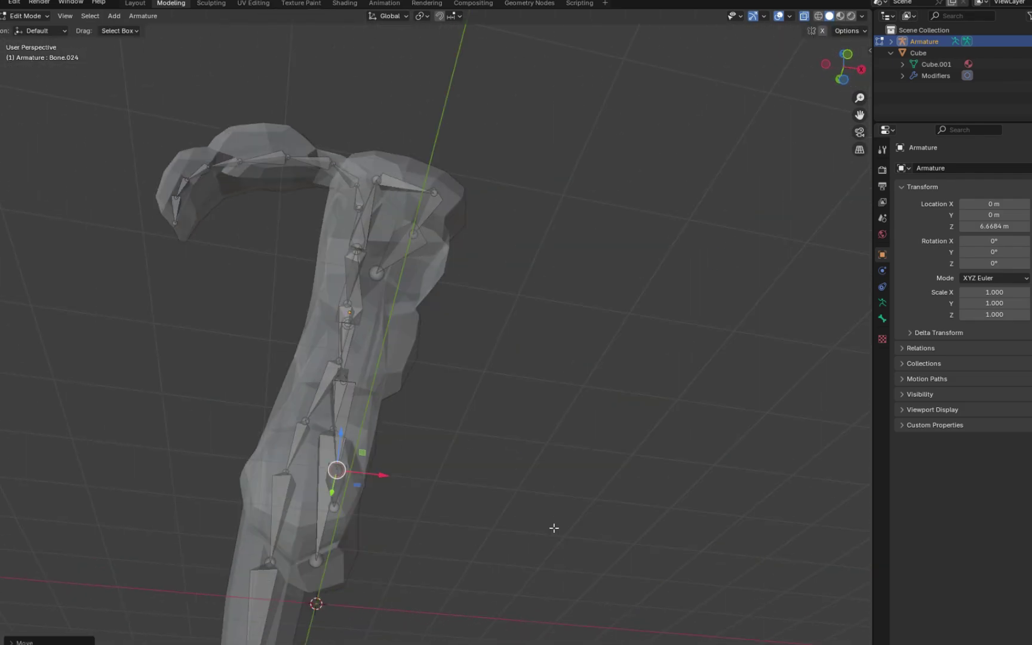
pyautogui.moveTo(373, 474); pyautogui.dragTo(350, 473)
pyautogui.click(330, 507)
pyautogui.moveTo(373, 511); pyautogui.dragTo(337, 508)
pyautogui.moveTo(422, 472); pyautogui.dragTo(603, 359, button='middle')
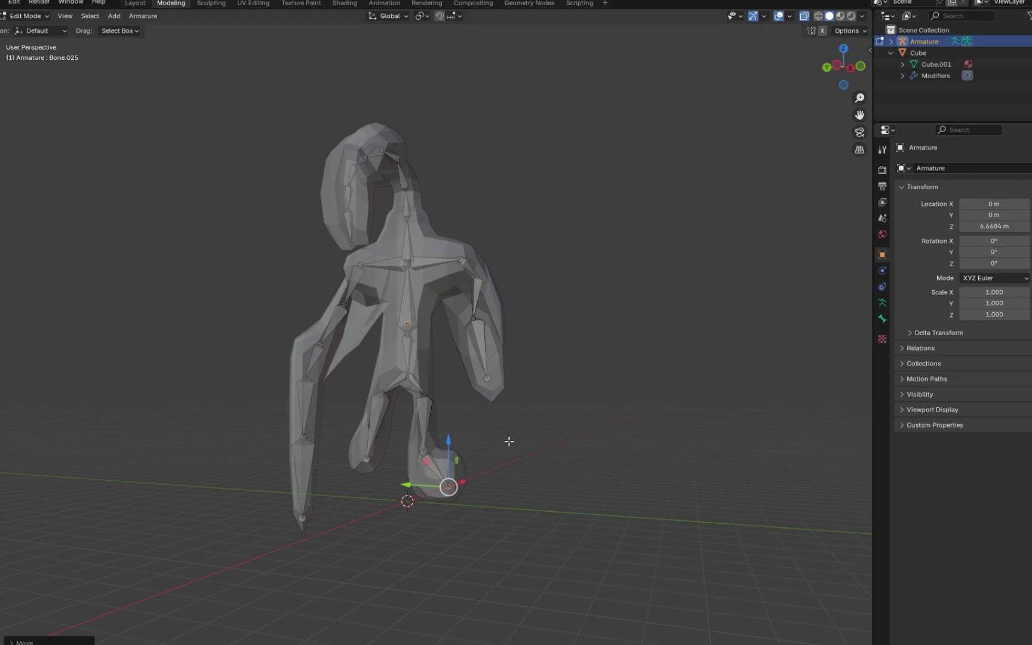
# - Save the file with the completed creature armature
pyautogui.moveTo(508, 442); pyautogui.dragTo(645, 322, button='middle')
pyautogui.click(1, 2)
pyautogui.click(20, 75)
pyautogui.moveTo(528, 346); pyautogui.dragTo(567, 379, button='middle')
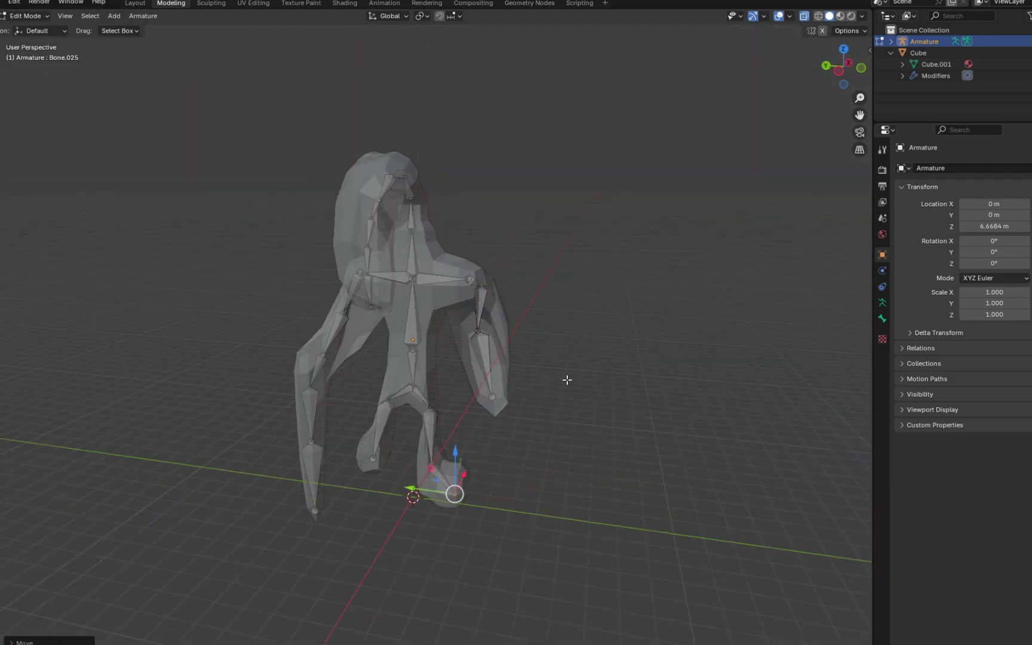
pyautogui.click(567, 380)
# - Turn X-Ray off to inspect the solid creature, and turn it back on
pyautogui.click(862, 17)
pyautogui.click(798, 277)
pyautogui.moveTo(735, 274); pyautogui.dragTo(695, 278, button='middle')
pyautogui.click(862, 16)
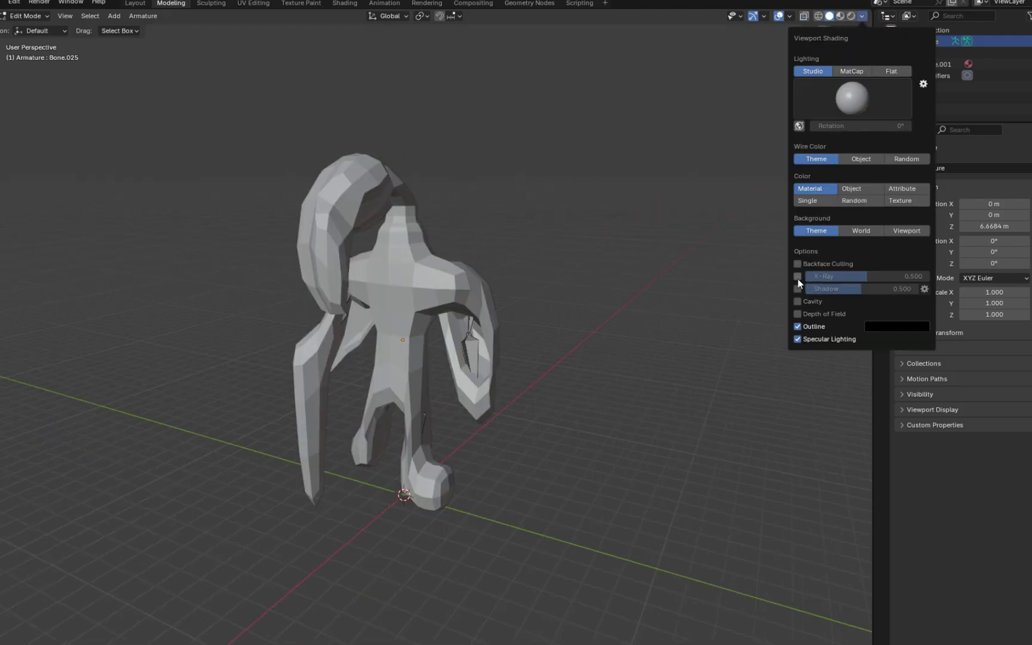
pyautogui.click(798, 276)
pyautogui.moveTo(605, 332); pyautogui.dragTo(633, 298, button='middle')
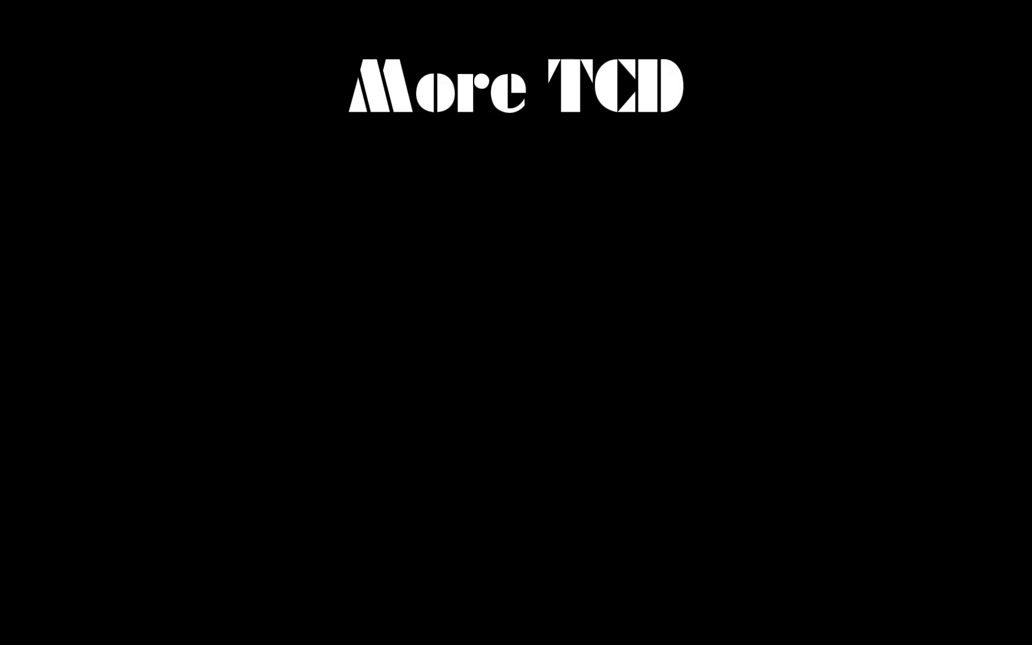